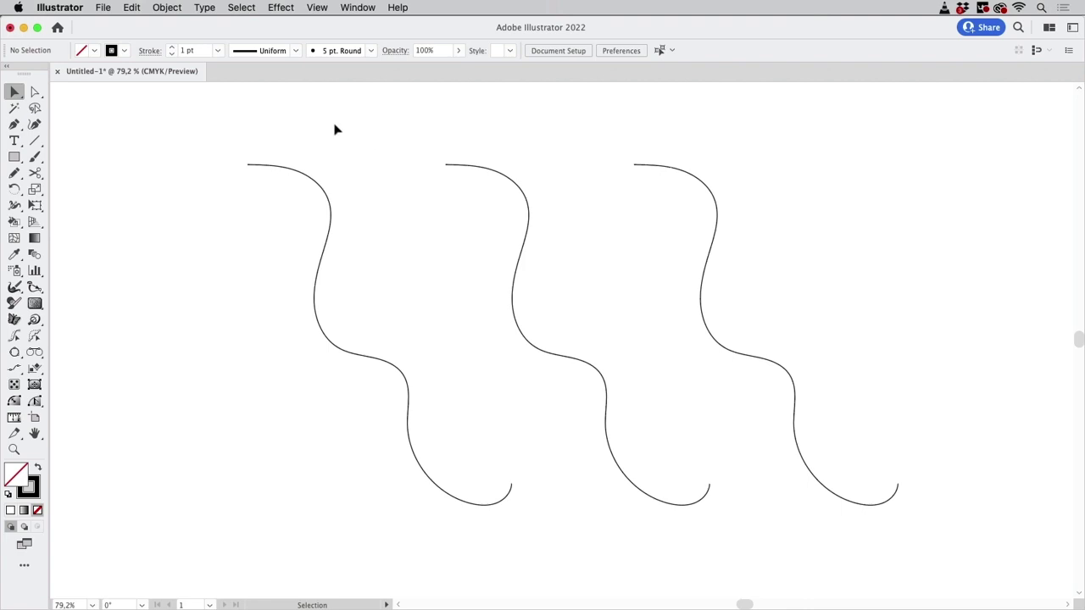
# Select the leftmost of the three wavy paths with the Selection tool.
pyautogui.click(305, 173)
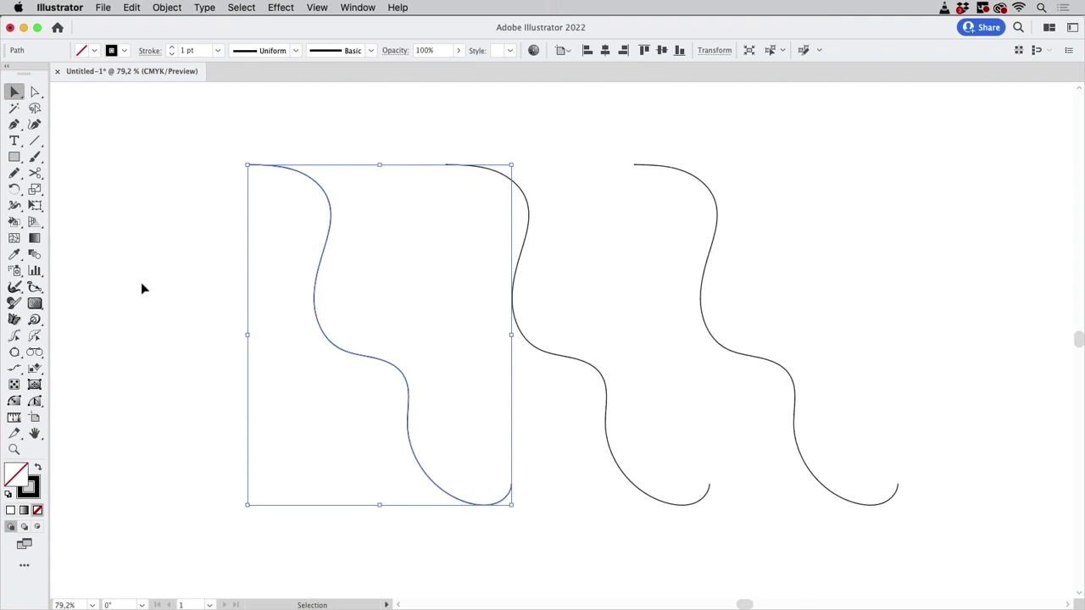
# Add 9 parallel offset copies on both sides of the left wave with the AG Offset Tool.
pyautogui.click(40, 321)
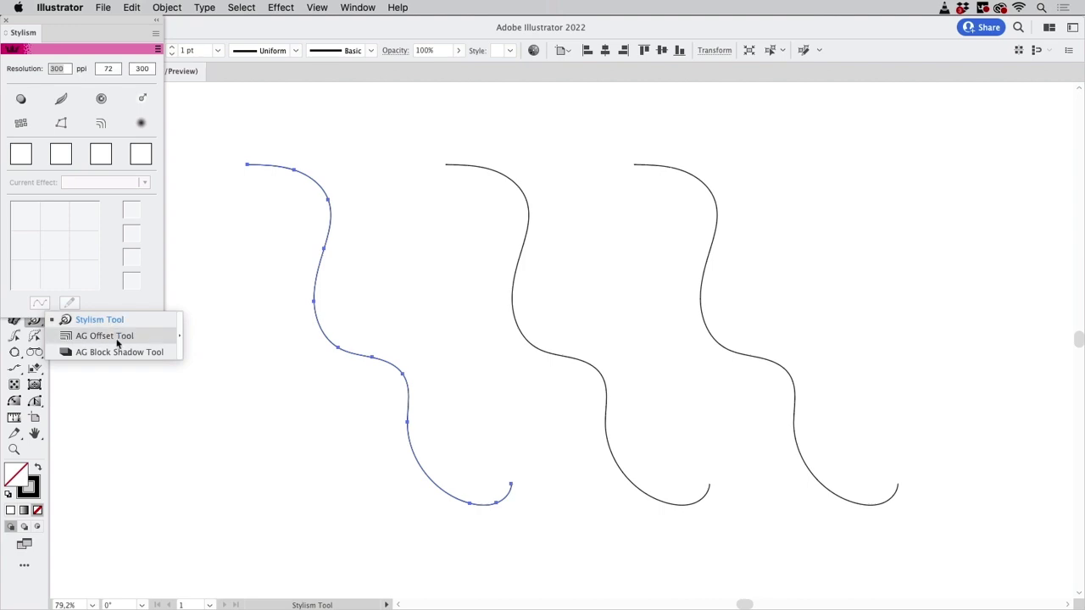
pyautogui.click(131, 337)
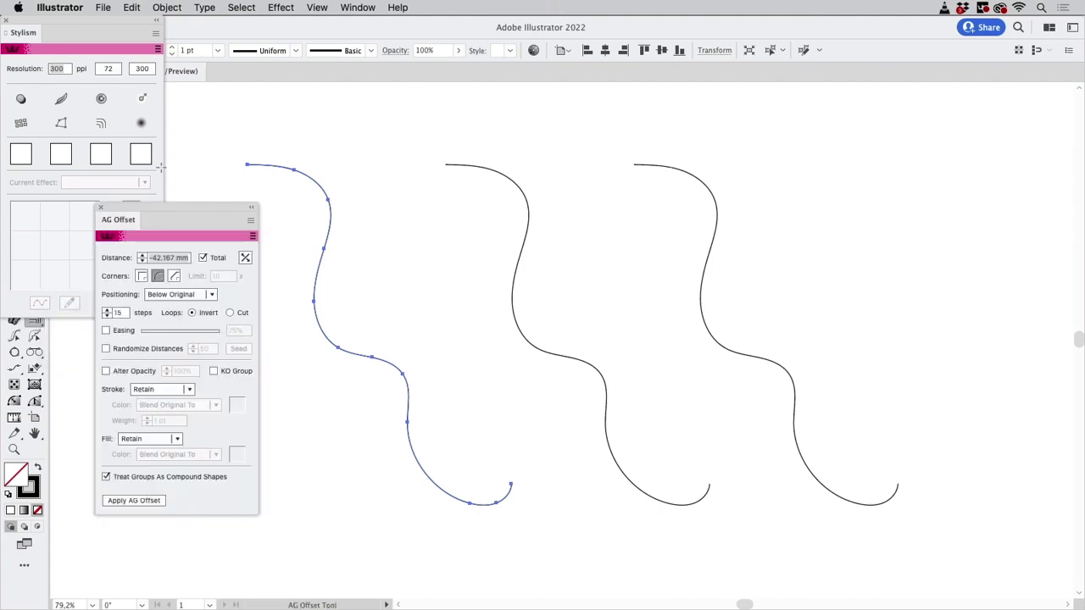
pyautogui.click(5, 19)
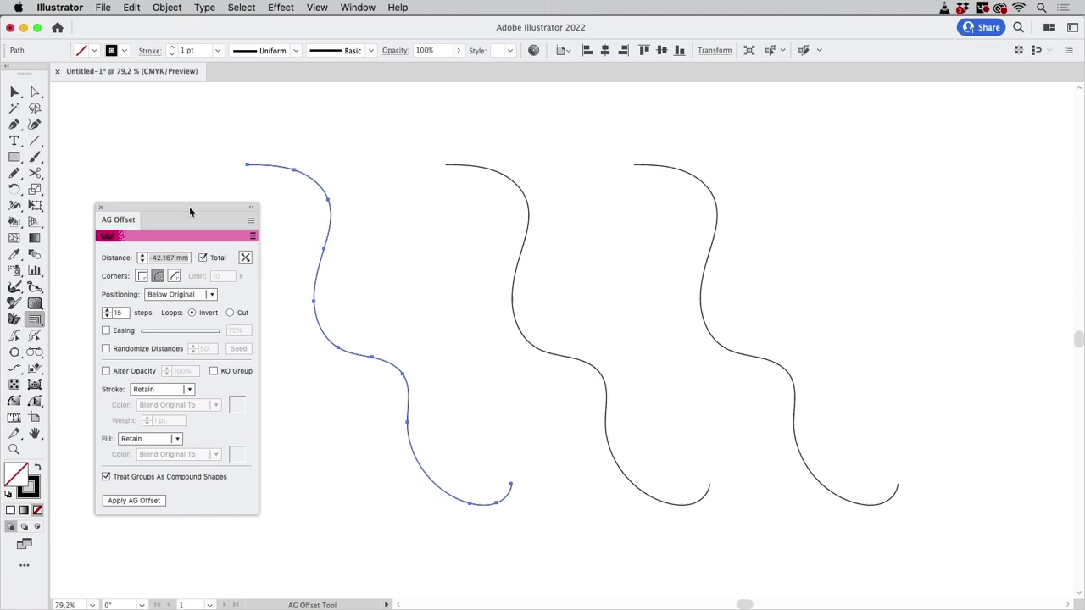
pyautogui.moveTo(190, 207); pyautogui.dragTo(195, 206)
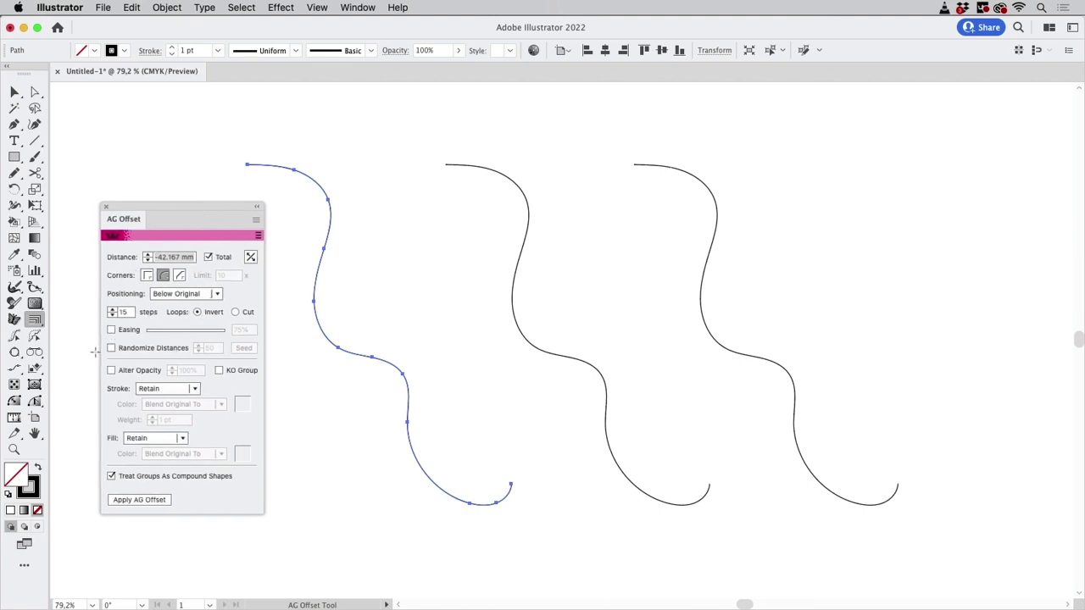
pyautogui.moveTo(347, 360); pyautogui.dragTo(449, 357)
pyautogui.moveTo(332, 329); pyautogui.dragTo(396, 297)
pyautogui.press('Down')
pyautogui.press('Down')
pyautogui.press('Down')
pyautogui.press('Down')
pyautogui.press('Down')
pyautogui.press('Down')
pyautogui.click(251, 258)
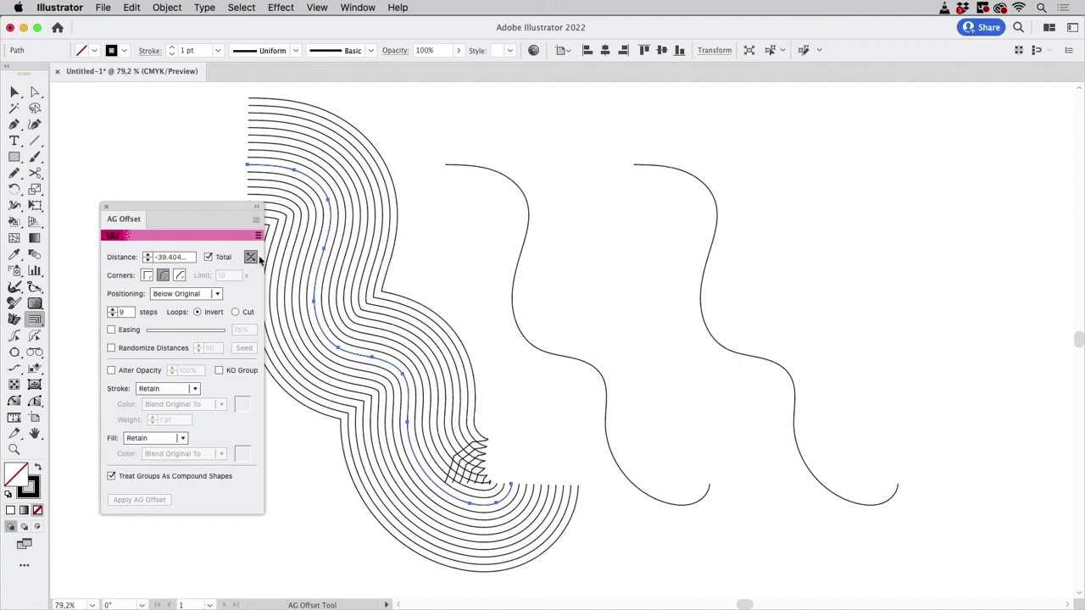
pyautogui.moveTo(250, 207); pyautogui.dragTo(172, 224)
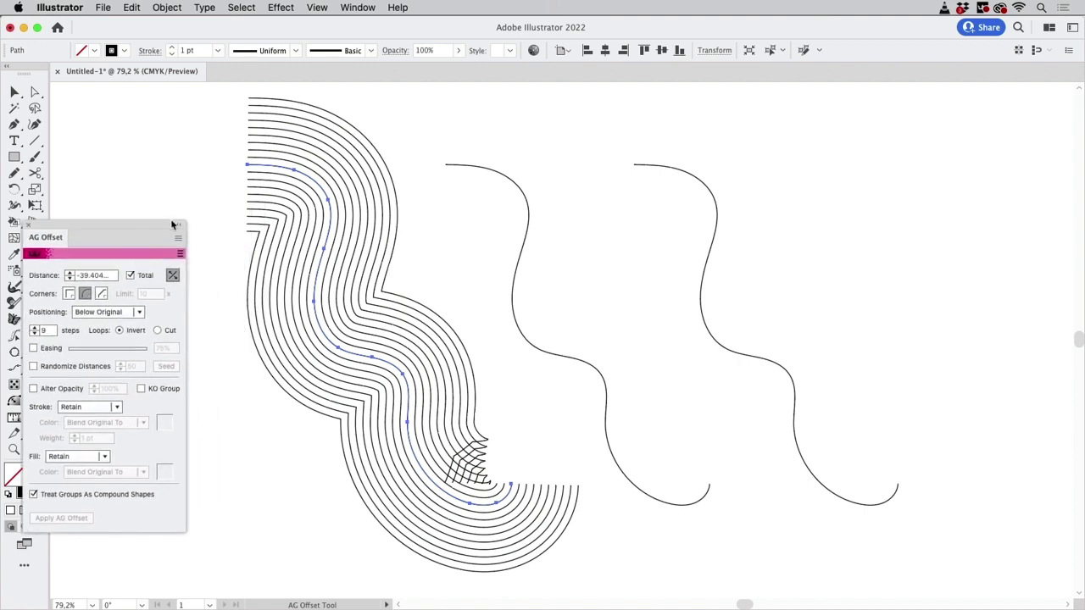
# Close the AG Offset options and show the Appearance panel beside the artwork.
pyautogui.click(28, 226)
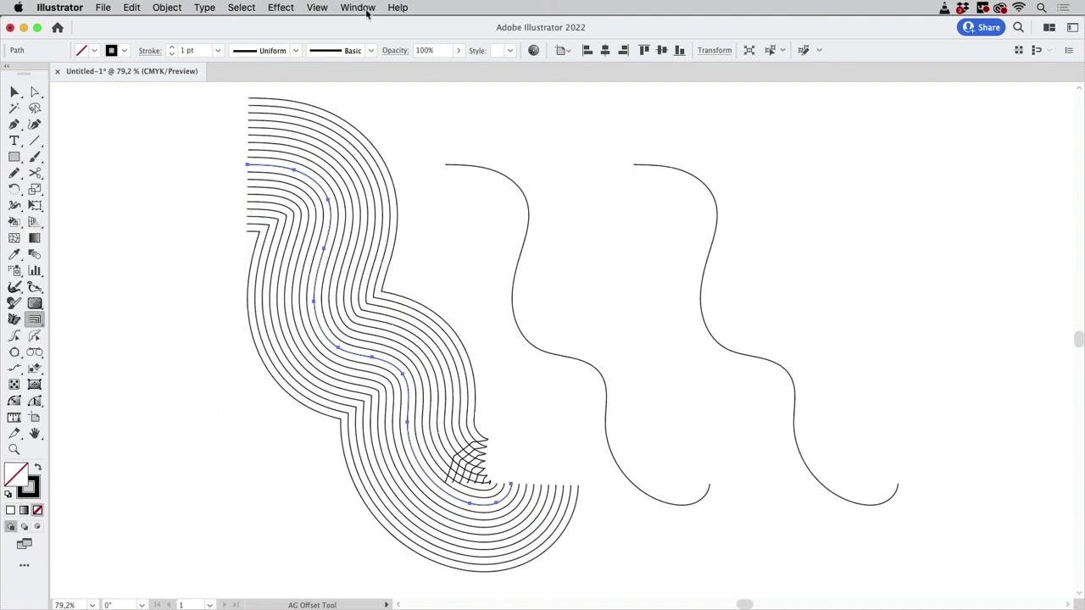
pyautogui.click(371, 8)
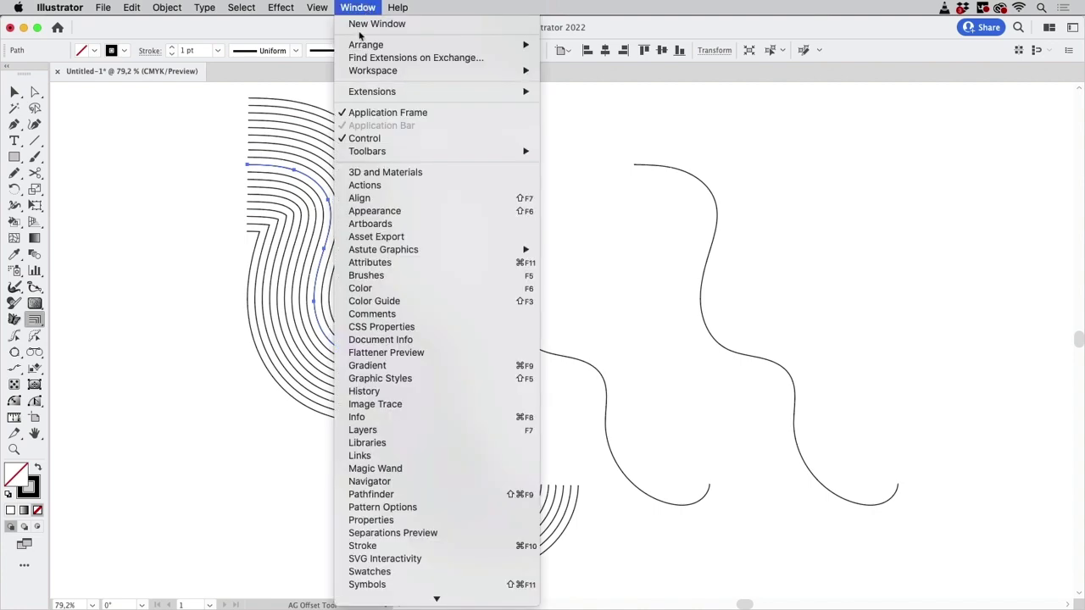
pyautogui.click(395, 214)
pyautogui.moveTo(810, 118); pyautogui.dragTo(499, 107)
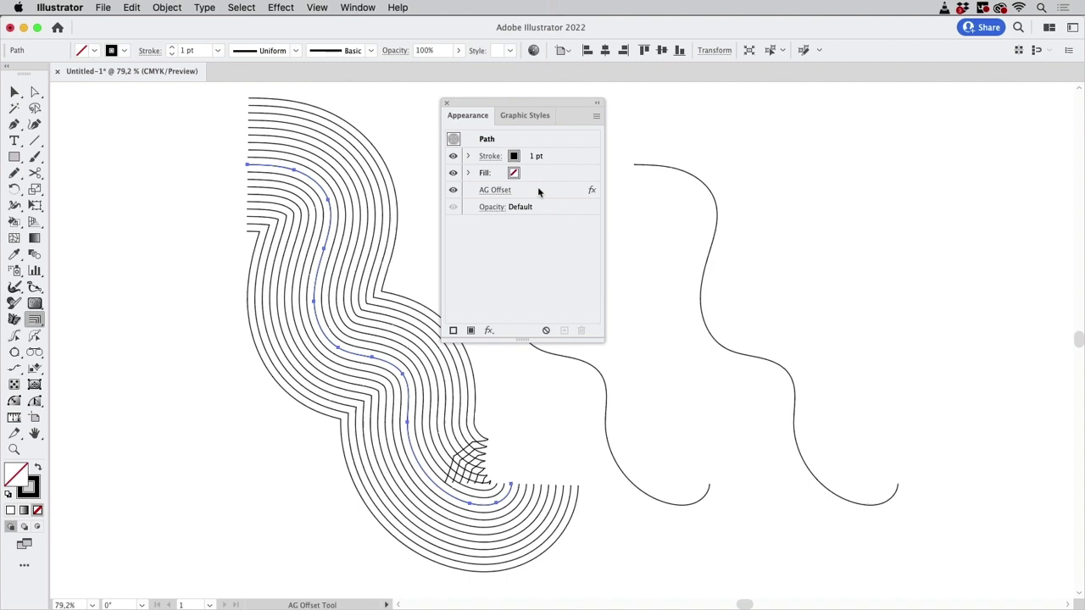
# Toggle the AG Offset effect's visibility off and on, and reopen then close its settings.
pyautogui.click(454, 193)
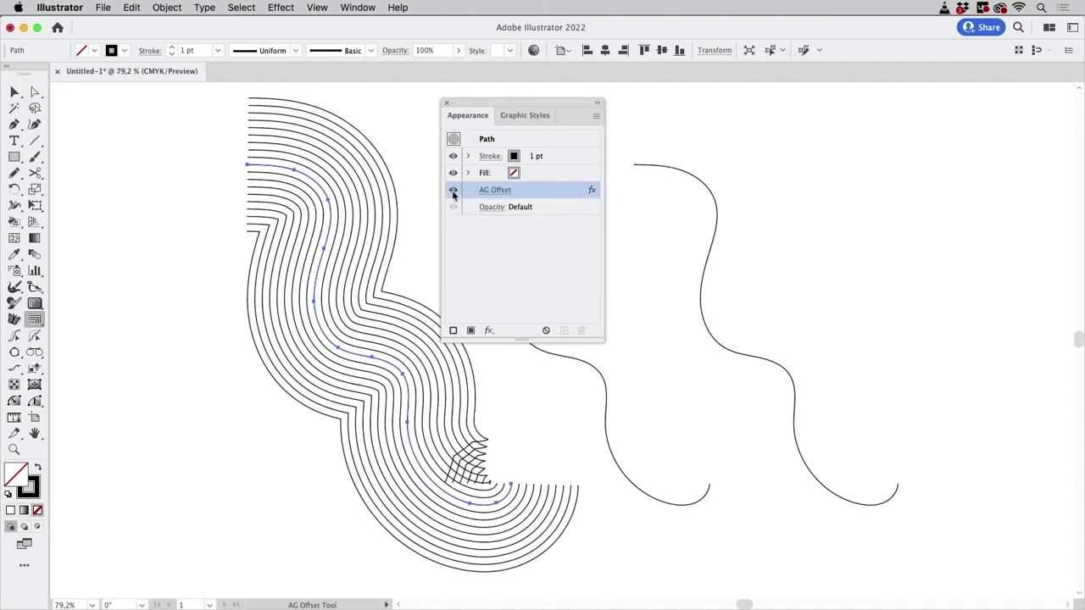
pyautogui.click(454, 191)
pyautogui.click(452, 190)
pyautogui.click(503, 194)
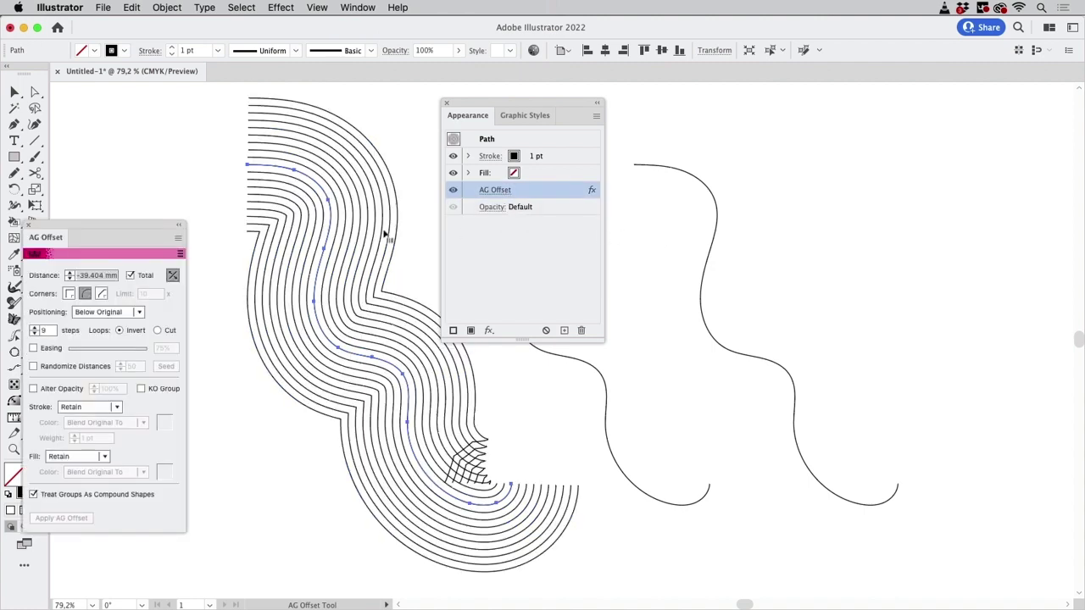
pyautogui.click(30, 225)
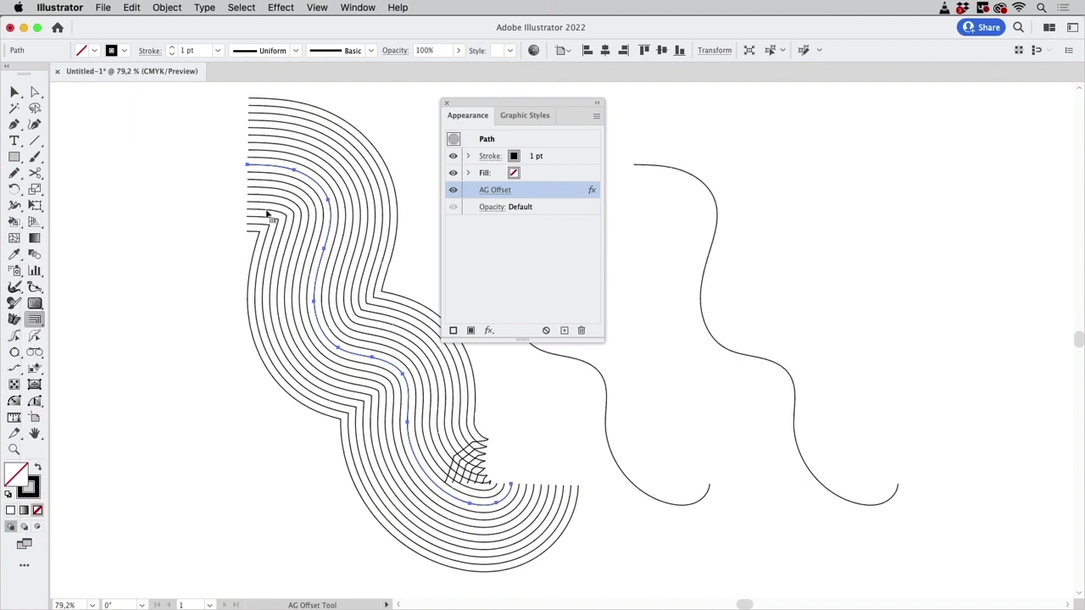
pyautogui.moveTo(509, 106); pyautogui.dragTo(566, 92)
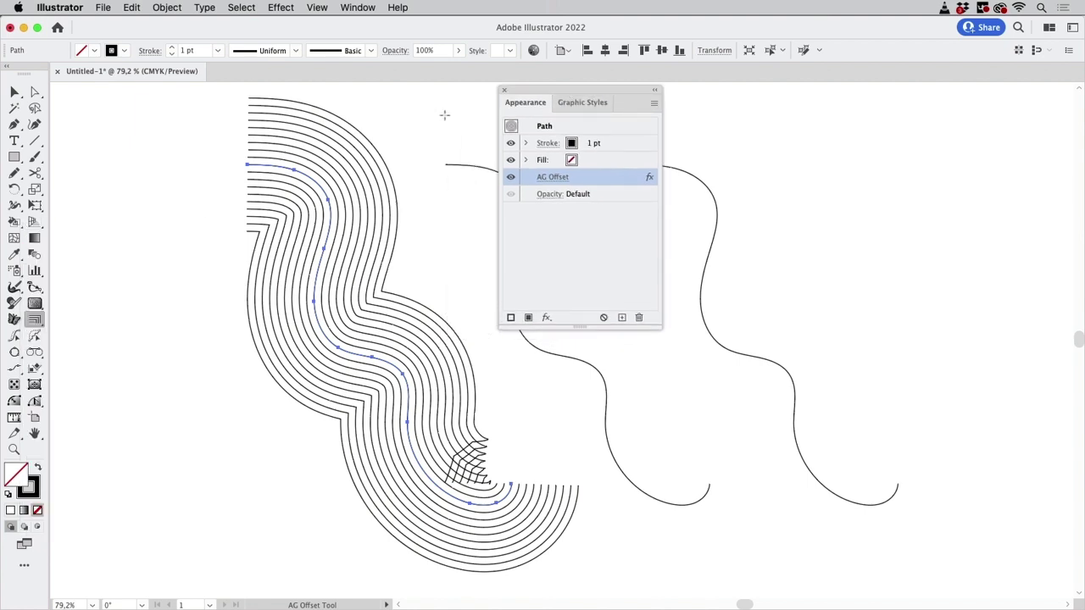
pyautogui.click(169, 8)
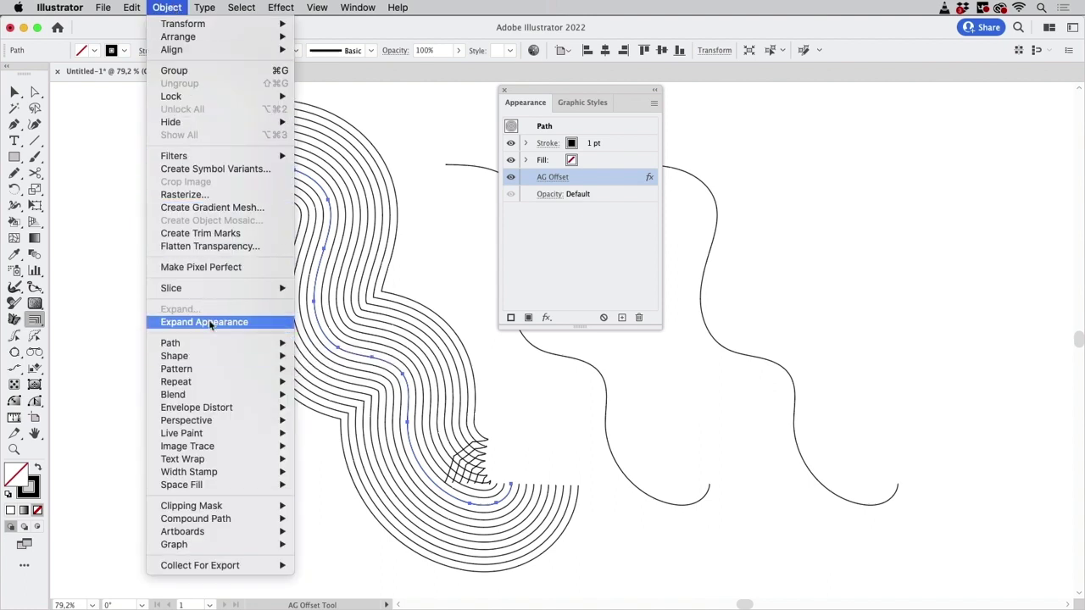
pyautogui.click(175, 11)
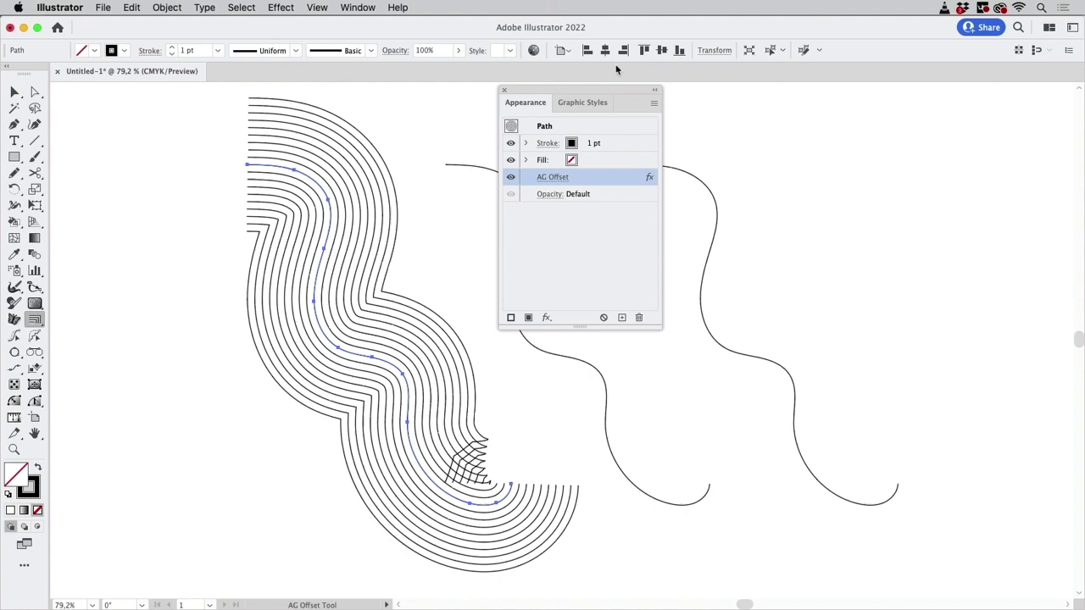
# Move the right and middle plain waves further to the right.
pyautogui.click(504, 90)
pyautogui.hscroll(10, 543, 167)
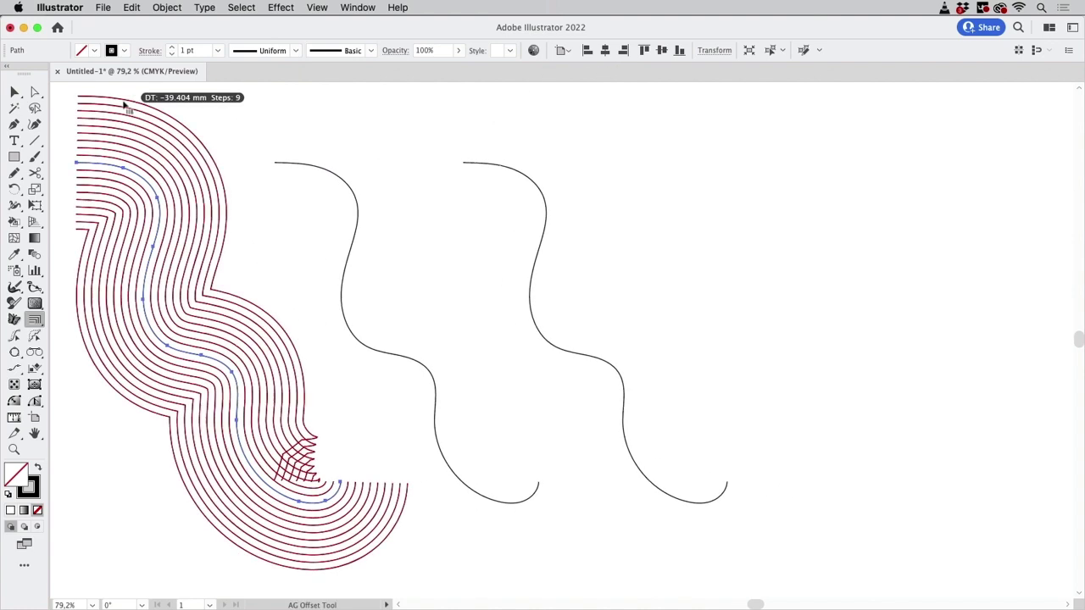
pyautogui.click(15, 92)
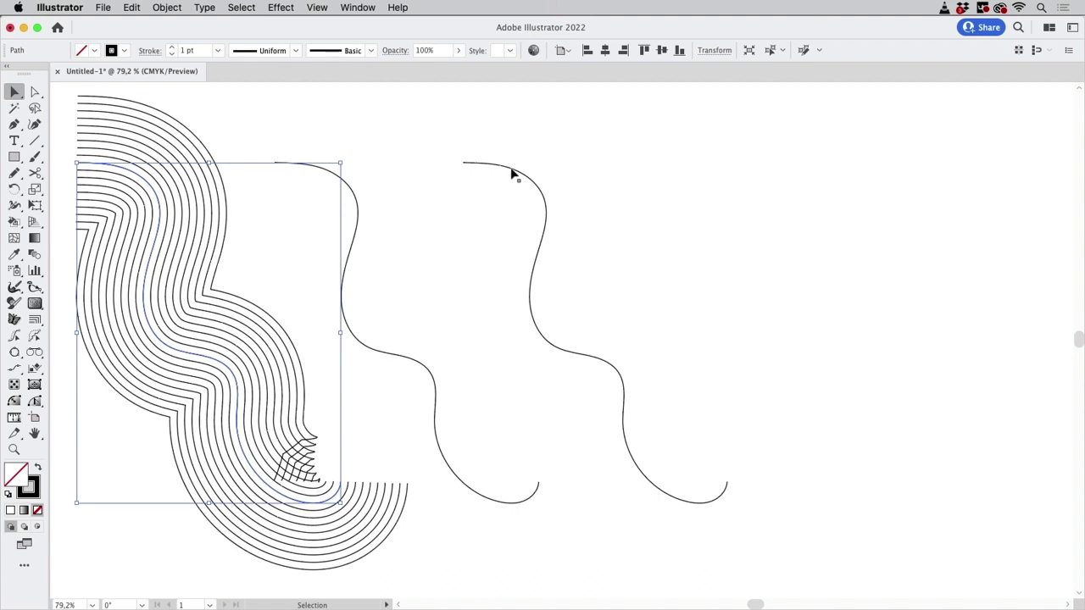
pyautogui.moveTo(512, 174); pyautogui.dragTo(784, 174)
pyautogui.moveTo(359, 235); pyautogui.dragTo(543, 239)
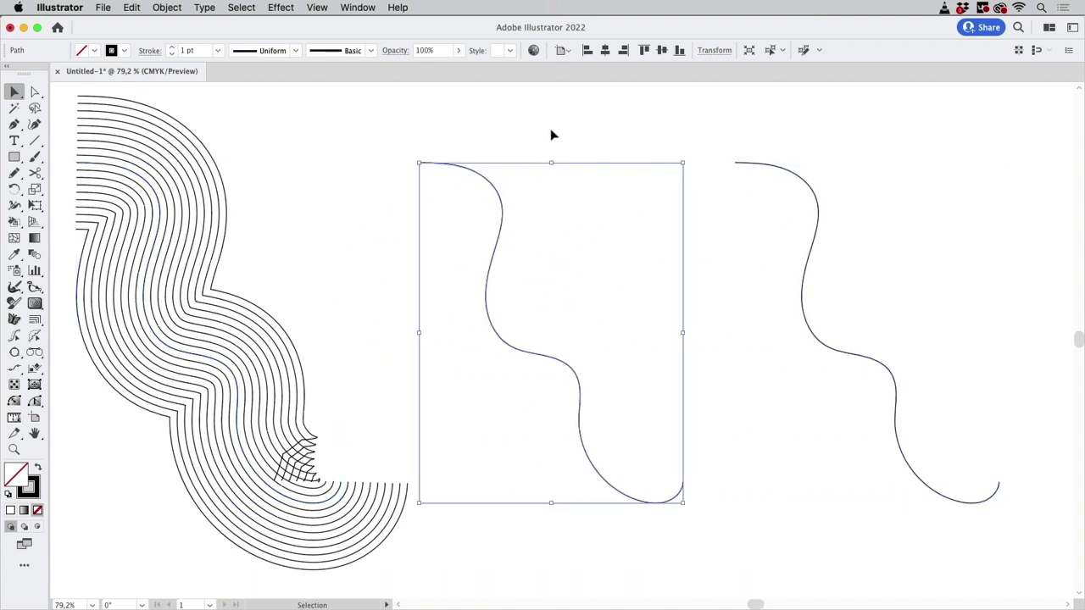
# Wrap the middle wave in a 2 mm Offset Path and zoom in on it.
pyautogui.hscroll(3, 516, 136)
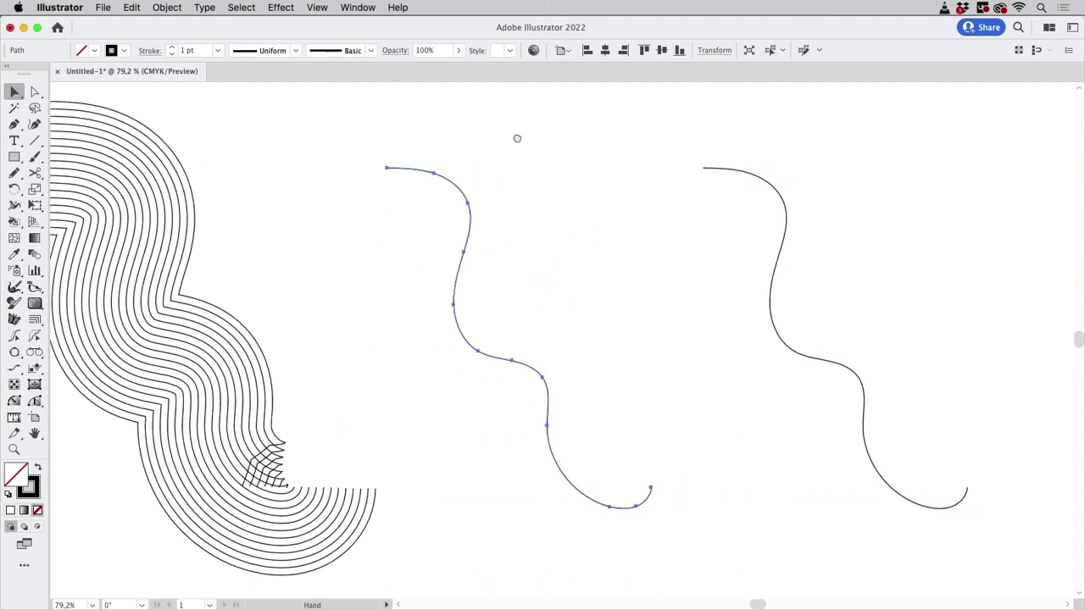
pyautogui.click(167, 8)
pyautogui.moveTo(208, 344)
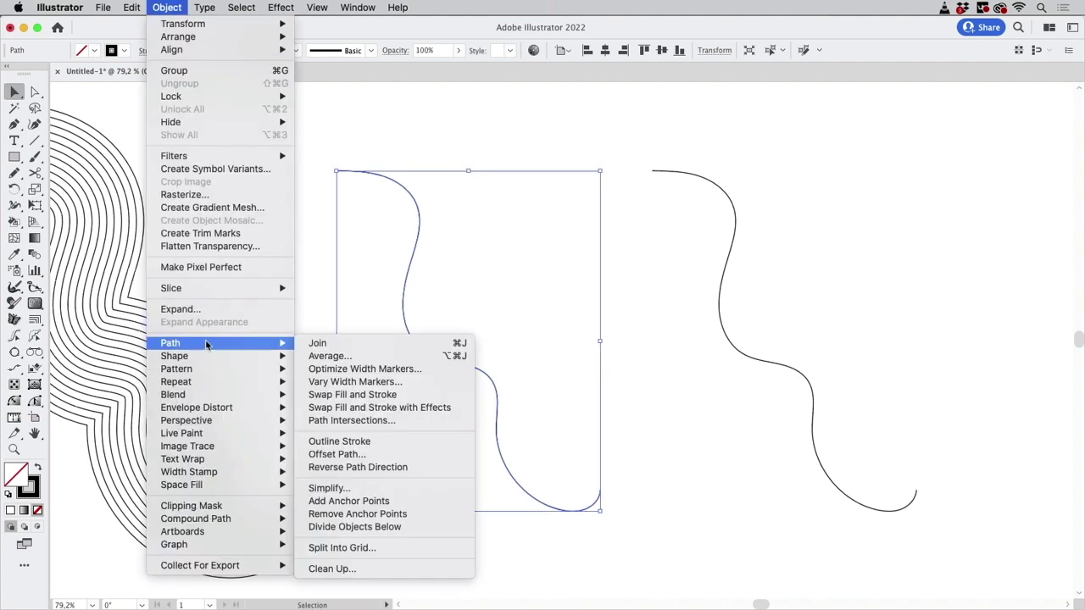
pyautogui.click(357, 454)
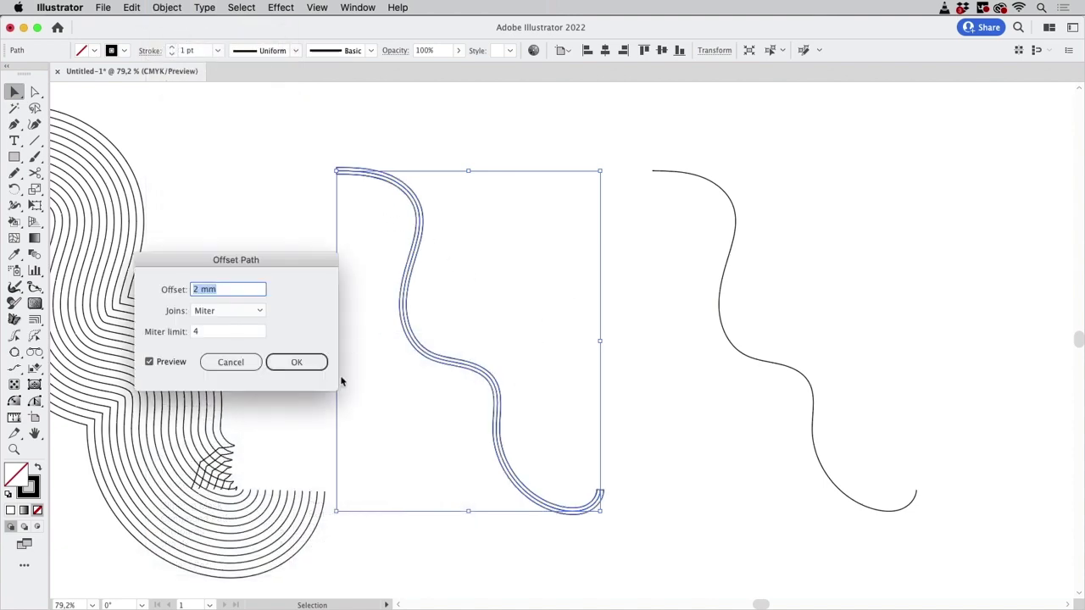
pyautogui.click(297, 363)
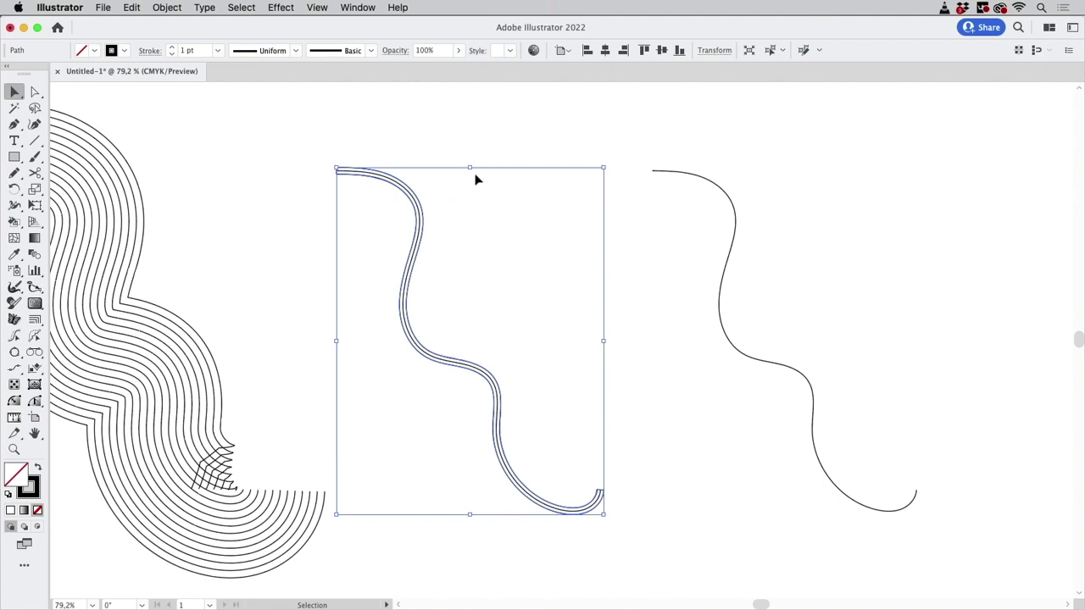
pyautogui.moveTo(327, 162); pyautogui.dragTo(649, 286)
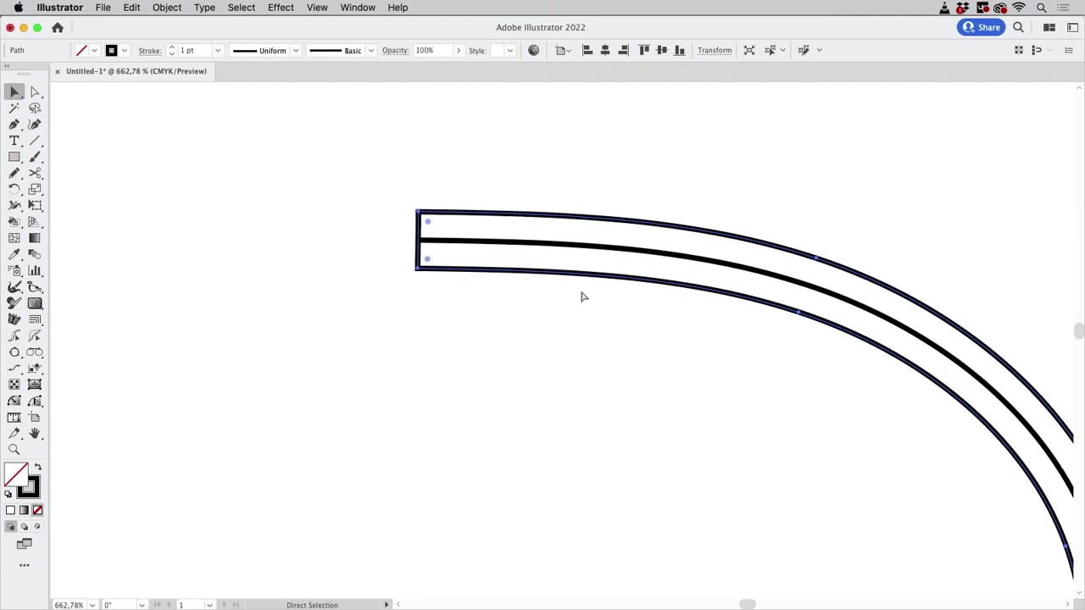
# Apply a second 2 mm Offset Path to the middle wave, then zoom out.
pyautogui.press('super+minus')
pyautogui.press('super+minus')
pyautogui.press('super+minus')
pyautogui.press('super+minus')
pyautogui.press('super+minus')
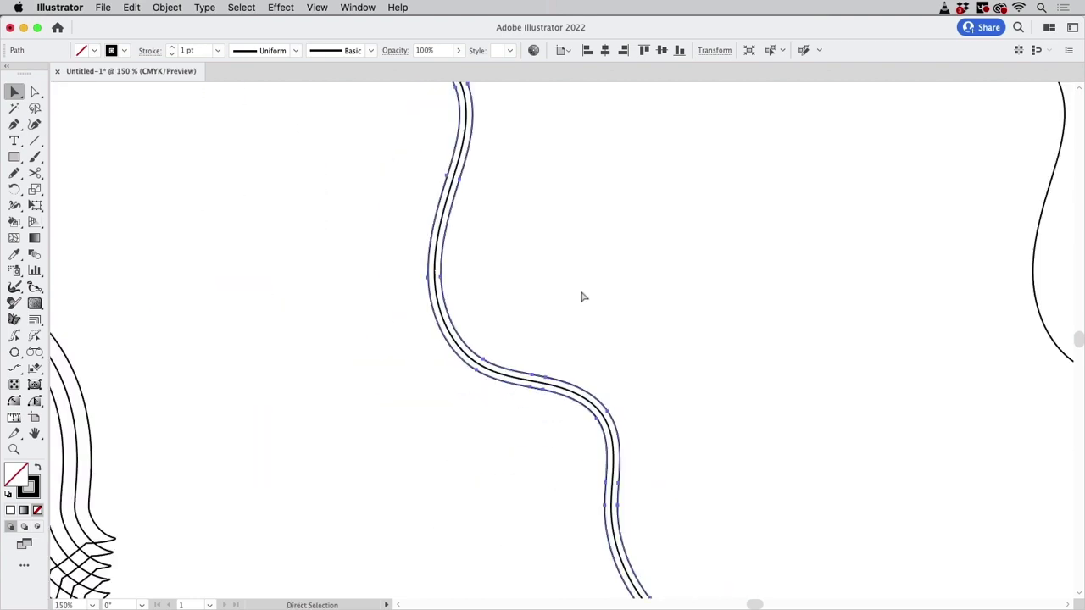
pyautogui.moveTo(574, 286); pyautogui.dragTo(508, 483)
pyautogui.press('v')
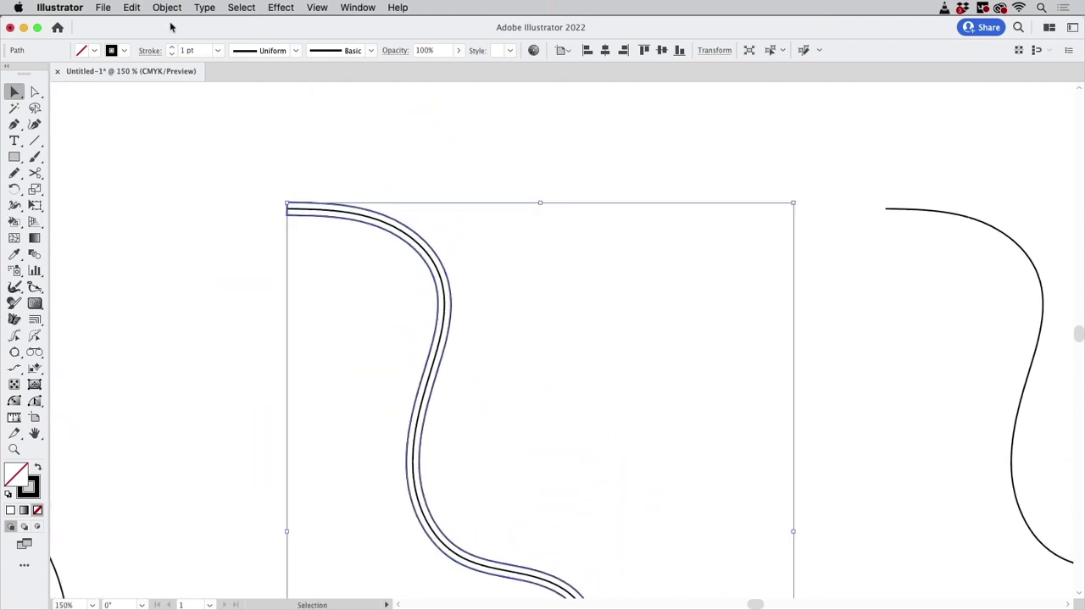
pyautogui.click(167, 9)
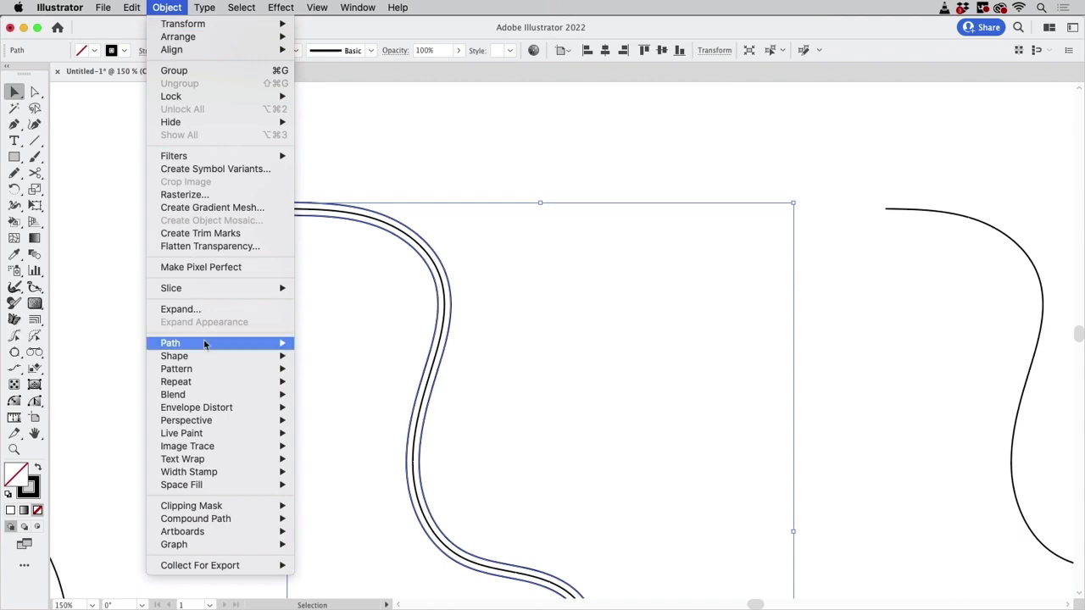
pyautogui.moveTo(257, 346)
pyautogui.click(370, 455)
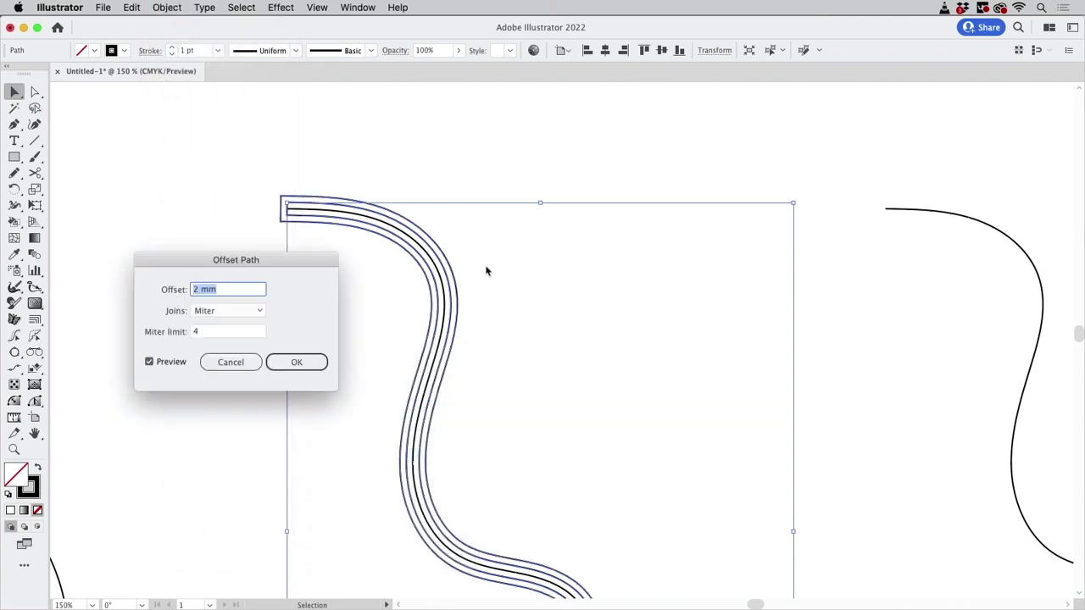
pyautogui.click(296, 363)
pyautogui.scroll(5, 336, 206)
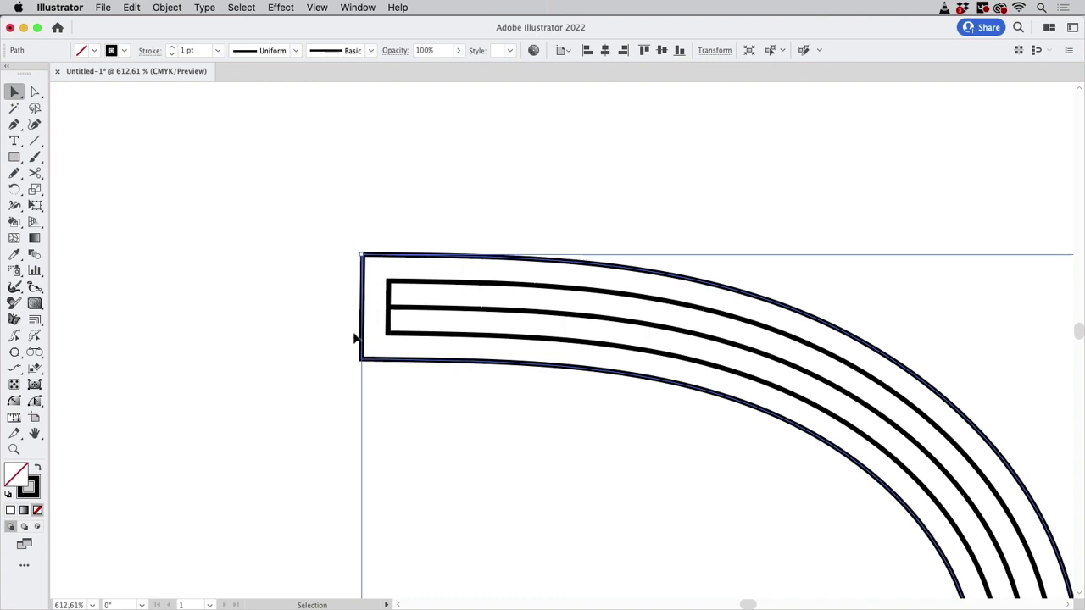
pyautogui.press('super+space')
pyautogui.moveTo(522, 399)
pyautogui.mouseDown()
pyautogui.moveTo(311, 458)
pyautogui.moveTo(596, 433)
pyautogui.moveTo(534, 279)
pyautogui.moveTo(465, 371)
pyautogui.moveTo(263, 356)
pyautogui.mouseUp()
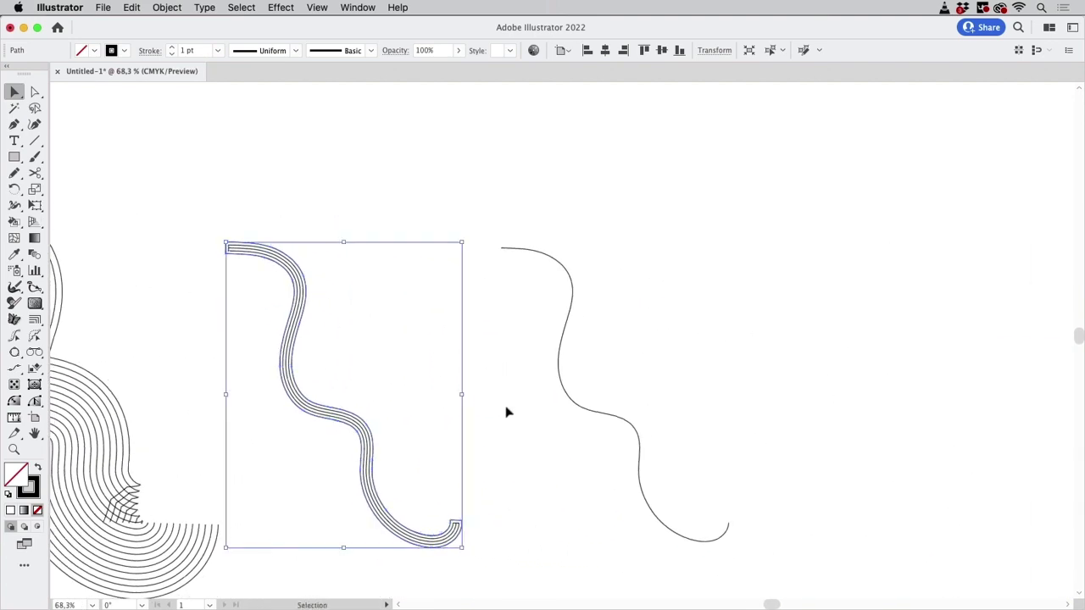
# Reposition the plain wave and open its Appearance panel.
pyautogui.hscroll(3, 490, 404)
pyautogui.click(545, 257)
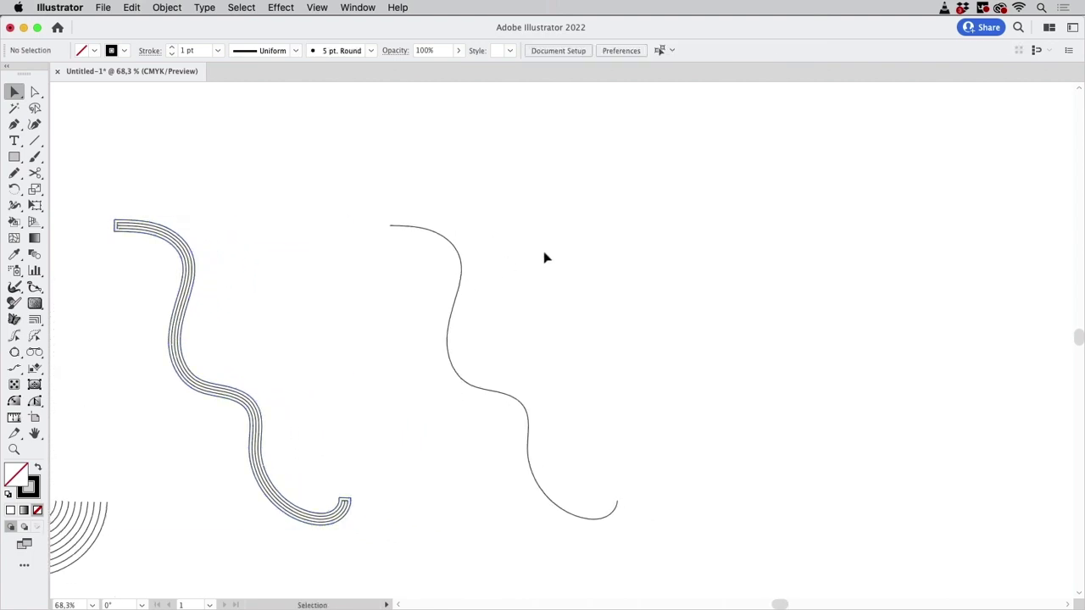
pyautogui.moveTo(462, 267)
pyautogui.mouseDown()
pyautogui.moveTo(460, 255)
pyautogui.moveTo(430, 263)
pyautogui.mouseUp()
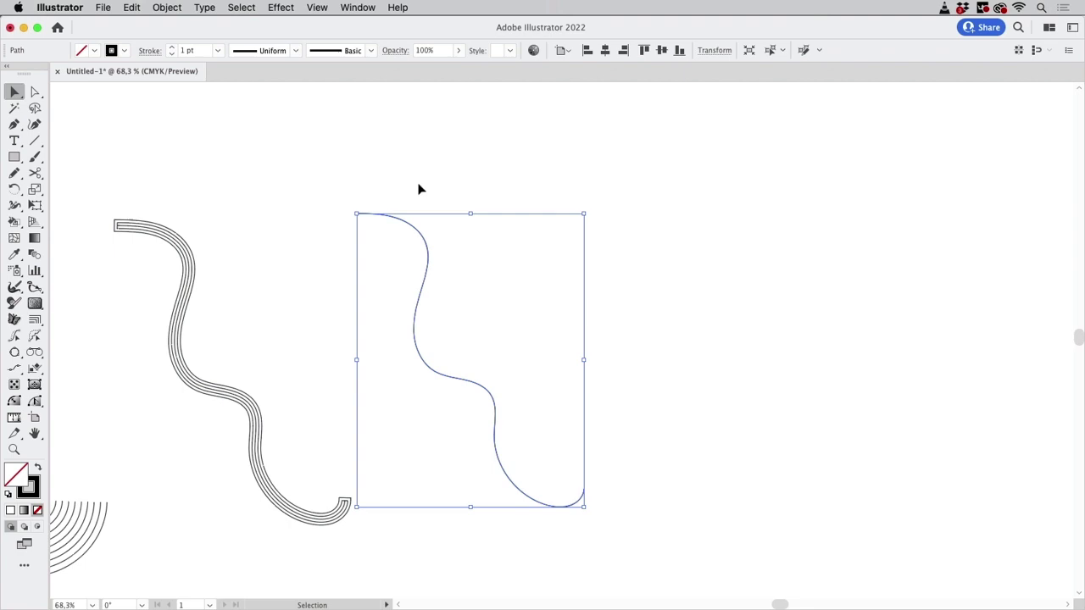
pyautogui.click(360, 8)
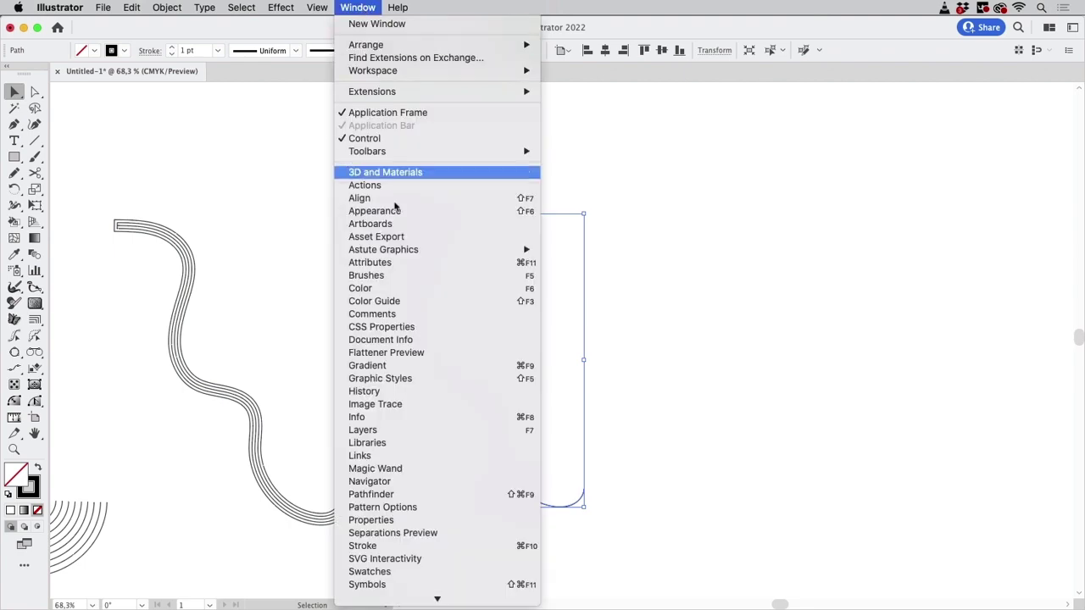
pyautogui.click(395, 211)
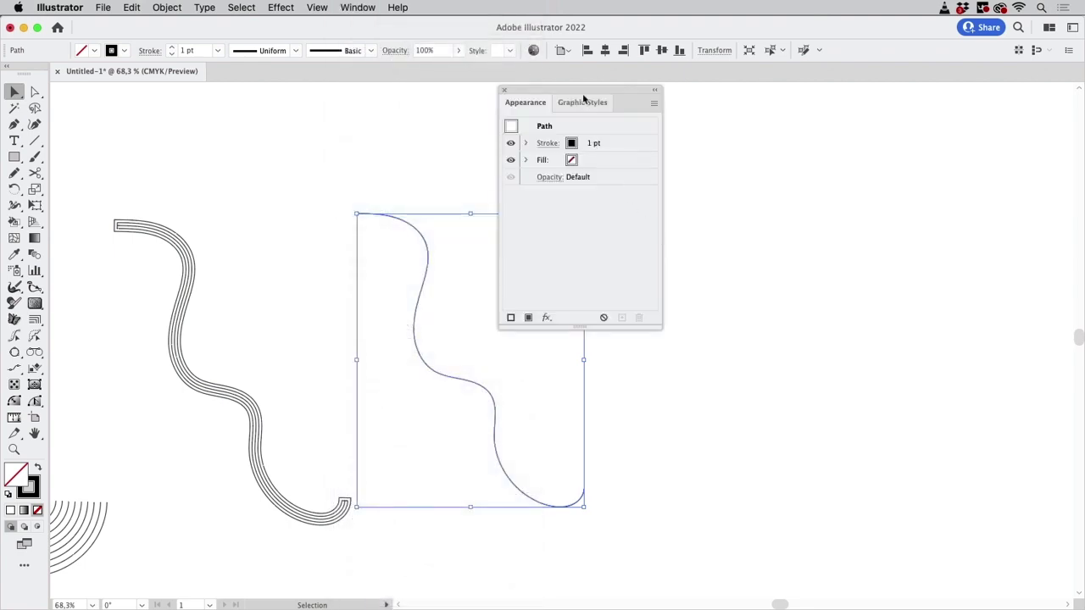
pyautogui.moveTo(582, 93); pyautogui.dragTo(630, 101)
# Duplicate the wave's stroke and make the copy red at 11 pt.
pyautogui.click(668, 150)
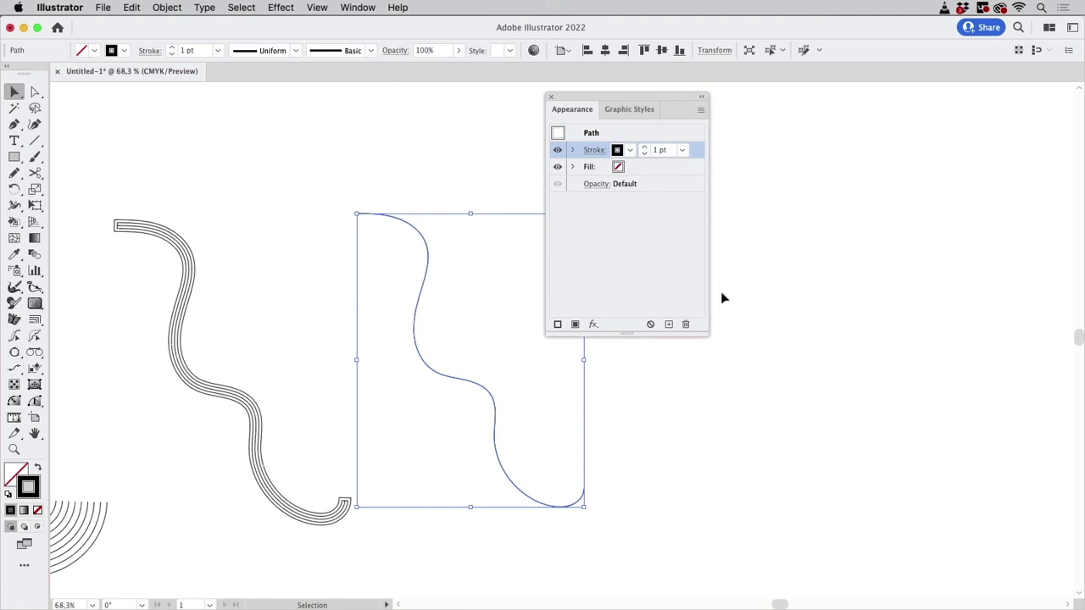
pyautogui.click(669, 324)
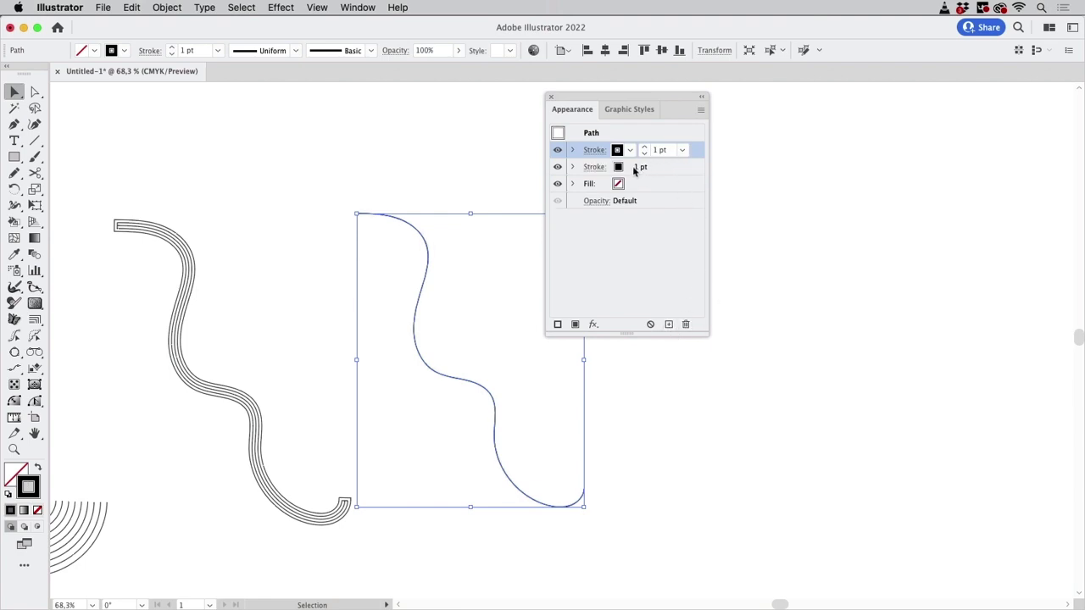
pyautogui.click(640, 168)
pyautogui.click(631, 168)
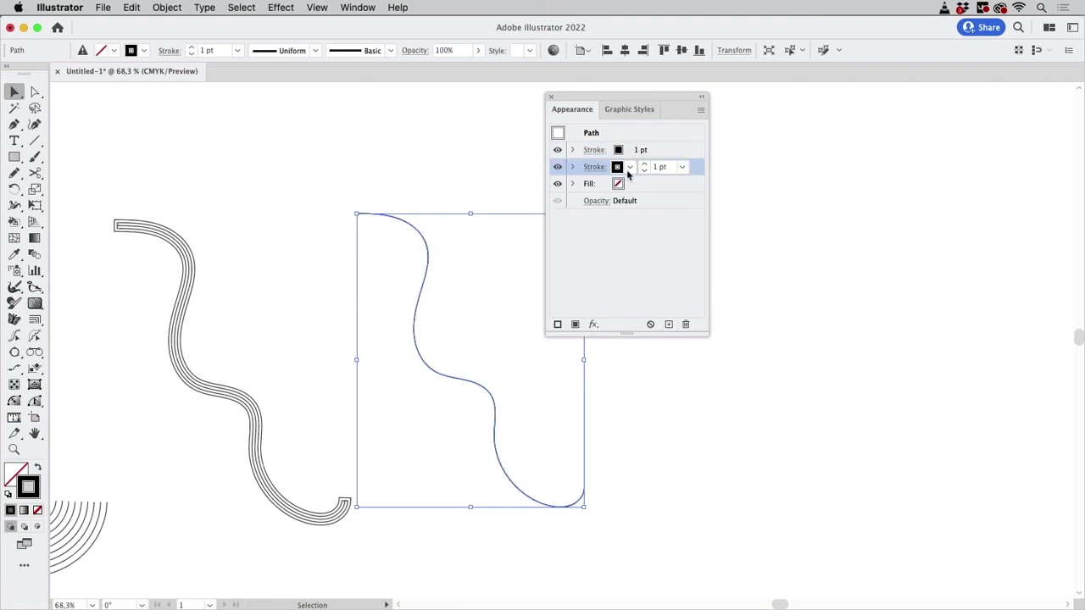
pyautogui.click(629, 168)
pyautogui.click(528, 192)
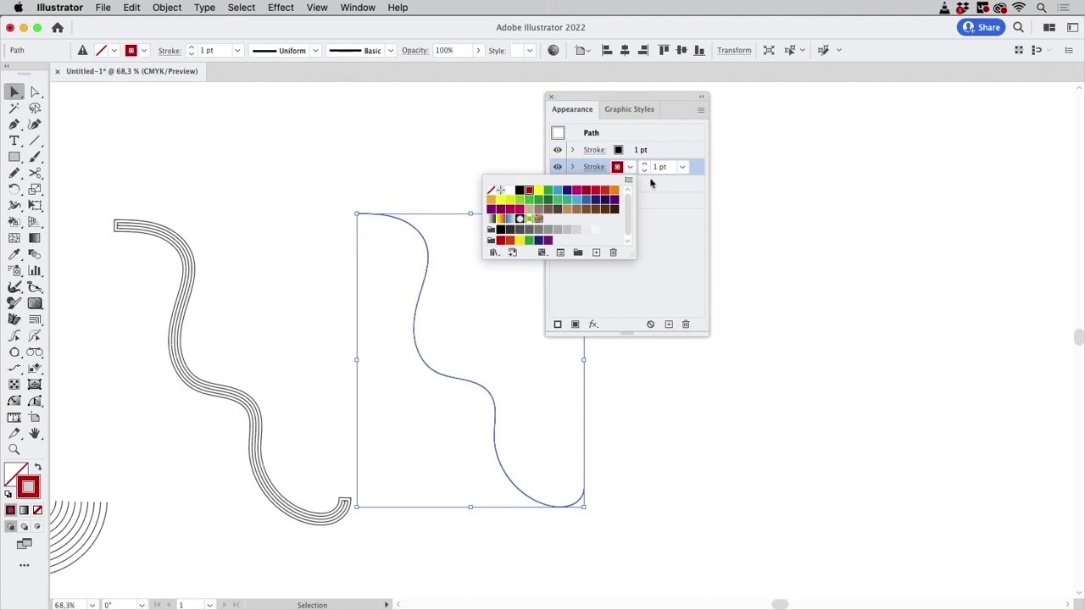
pyautogui.click(646, 168)
pyautogui.click(646, 168)
pyautogui.click(646, 167)
pyautogui.click(646, 167)
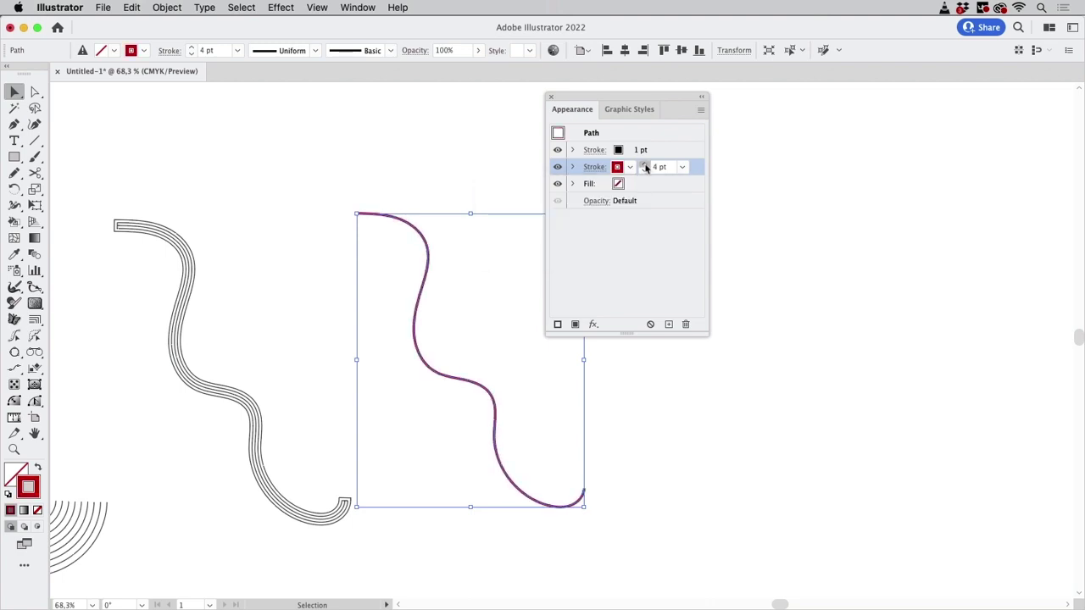
pyautogui.click(646, 168)
pyautogui.click(646, 168)
pyautogui.click(646, 168)
pyautogui.click(646, 168)
pyautogui.click(646, 168)
pyautogui.click(646, 167)
pyautogui.click(646, 168)
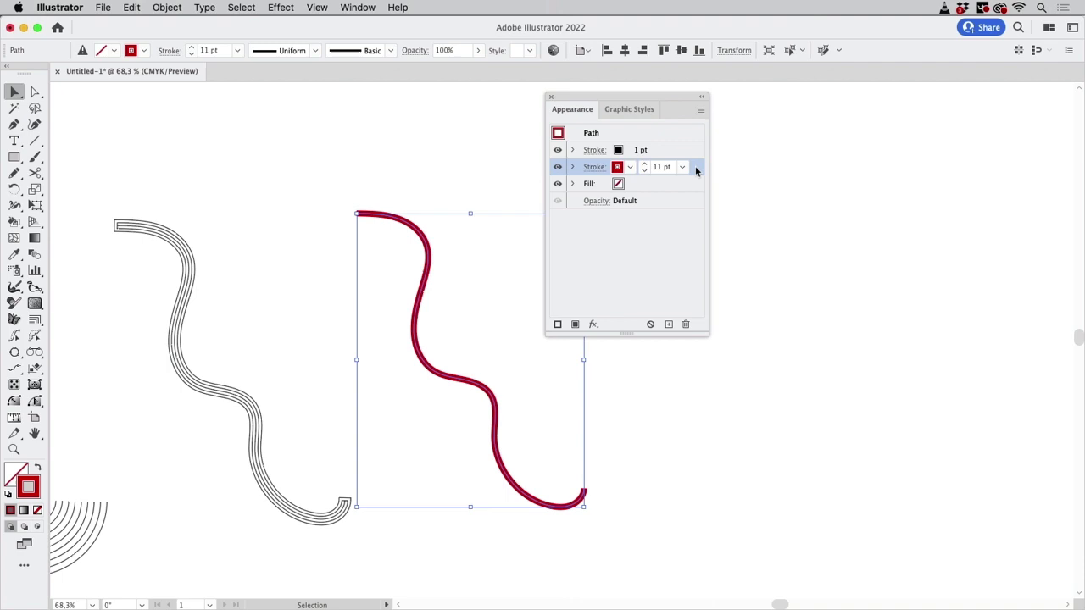
# Duplicate the red stroke and widen the new copy to 22 pt.
pyautogui.click(668, 324)
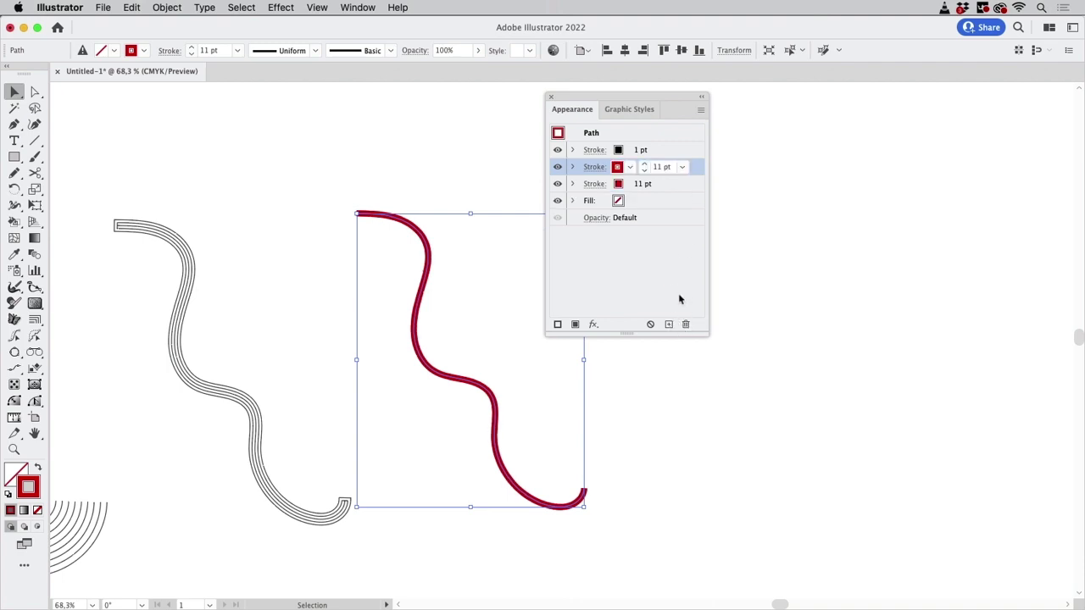
pyautogui.click(643, 188)
pyautogui.click(644, 179)
pyautogui.click(644, 180)
pyautogui.click(645, 180)
pyautogui.click(644, 179)
pyautogui.click(644, 180)
pyautogui.click(645, 180)
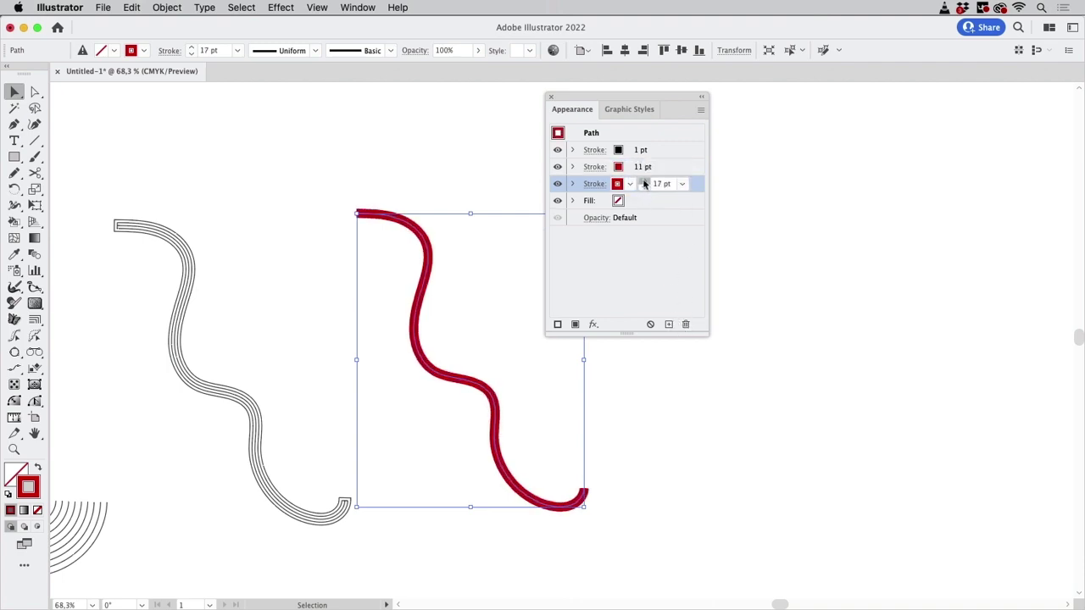
pyautogui.click(644, 182)
pyautogui.click(644, 182)
pyautogui.click(644, 181)
pyautogui.click(645, 182)
pyautogui.click(644, 182)
# Reselect the wave and make the 22 pt stroke yellow.
pyautogui.click(461, 184)
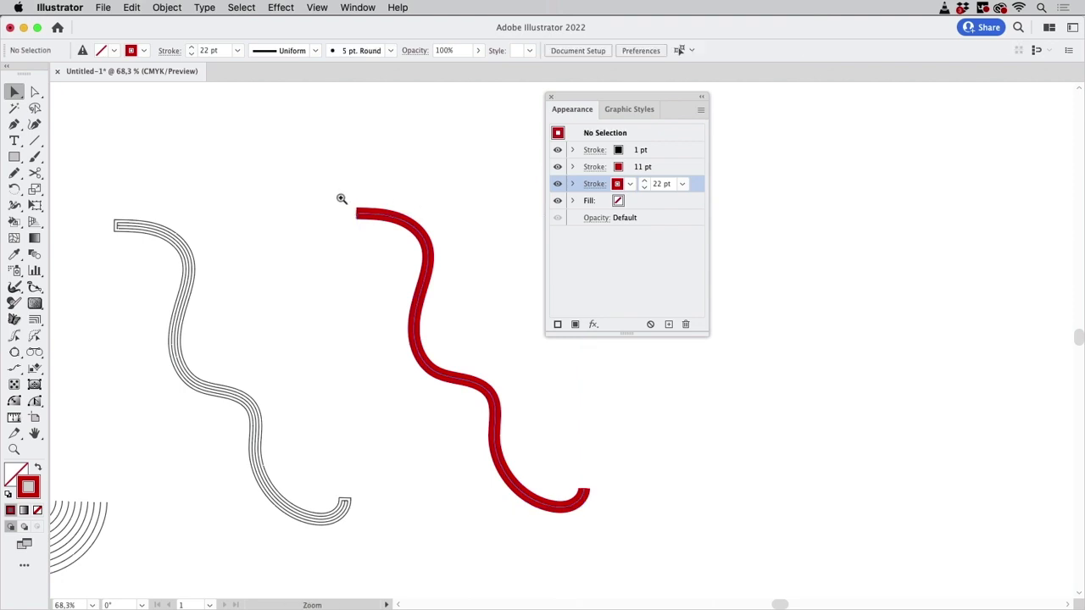
pyautogui.moveTo(341, 199); pyautogui.dragTo(487, 342)
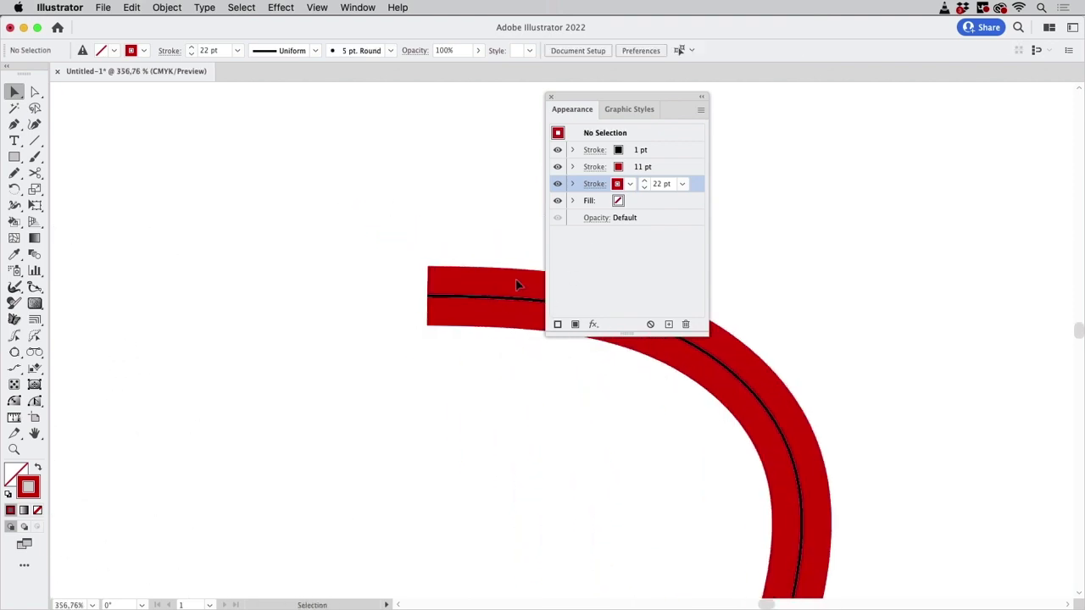
pyautogui.moveTo(424, 238); pyautogui.dragTo(510, 364)
pyautogui.click(629, 184)
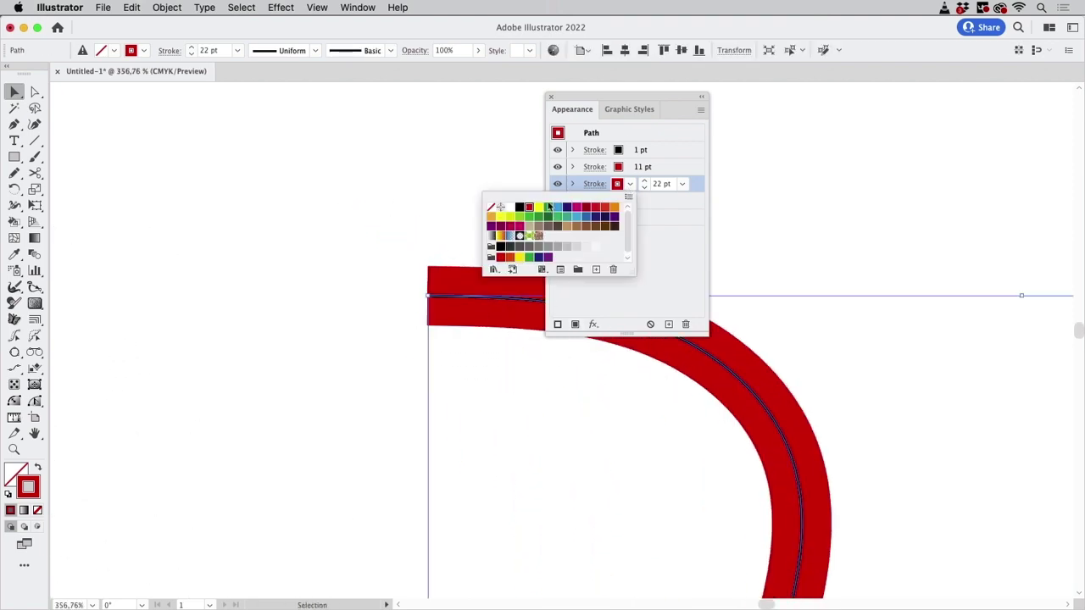
pyautogui.click(536, 209)
pyautogui.press('space')
pyautogui.moveTo(367, 289); pyautogui.dragTo(176, 248)
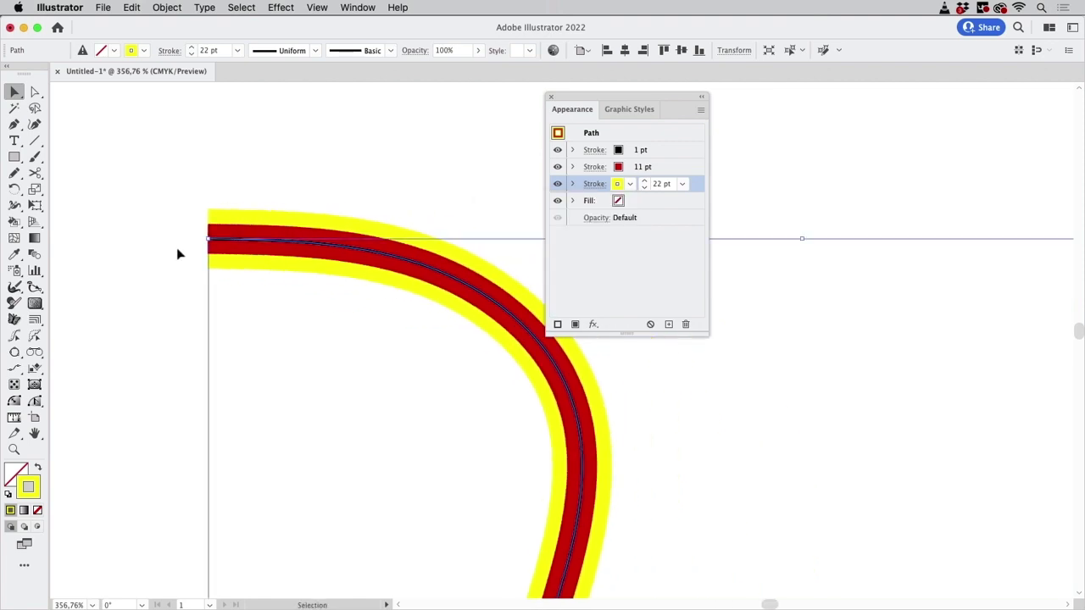
pyautogui.moveTo(500, 263)
pyautogui.mouseDown()
pyautogui.moveTo(432, 271)
pyautogui.moveTo(453, 368)
pyautogui.moveTo(364, 332)
pyautogui.mouseUp()
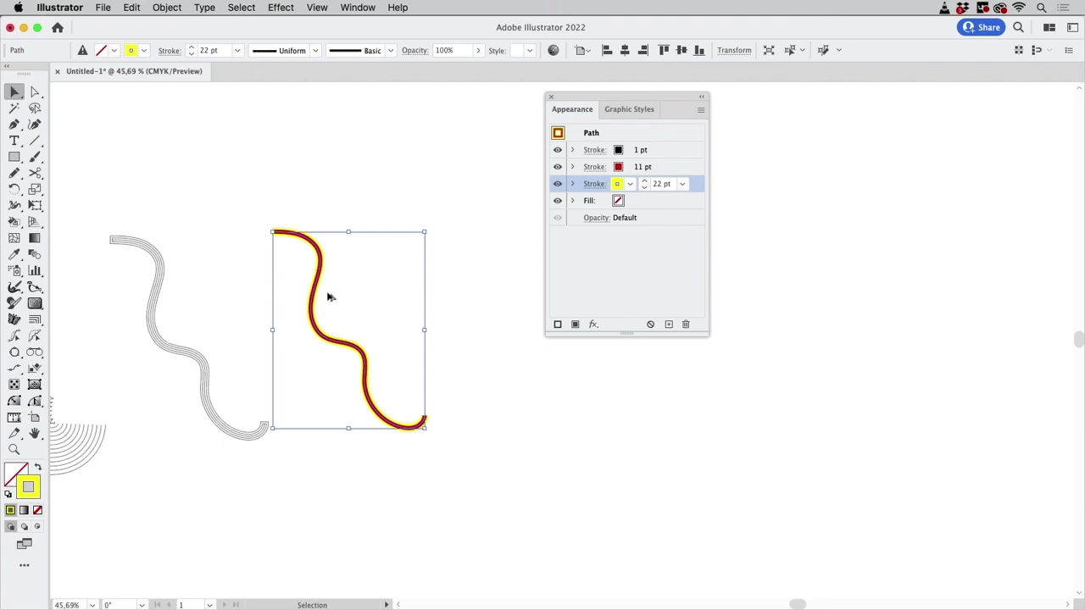
# Alt-drag a copy of the striped wave rightward and reduce it to a 1 pt magenta stroke.
pyautogui.moveTo(331, 296)
pyautogui.mouseDown()
pyautogui.moveTo(460, 308)
pyautogui.moveTo(479, 296)
pyautogui.mouseUp()
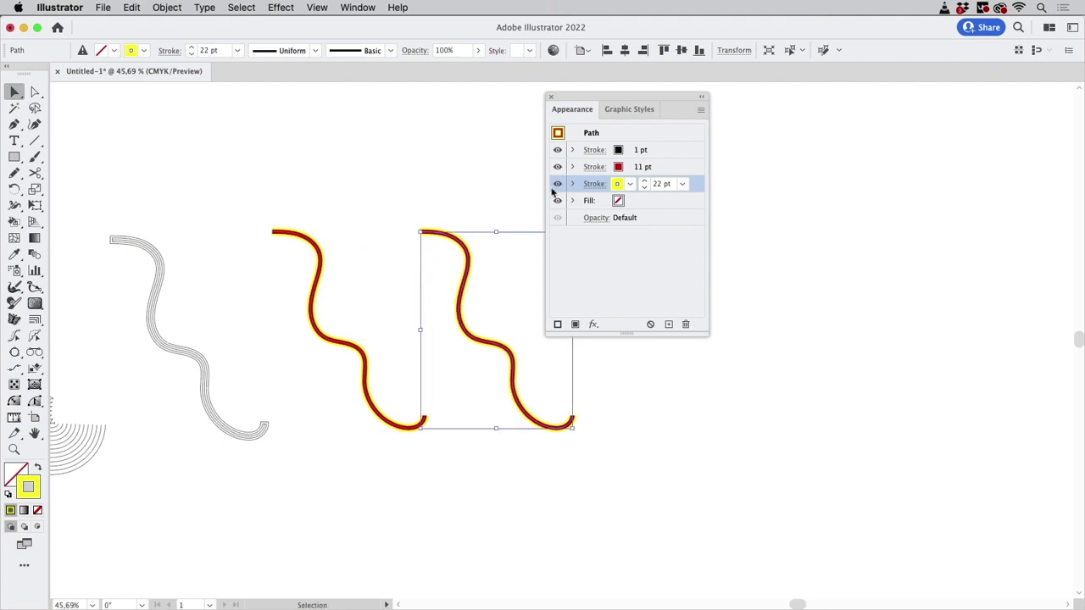
pyautogui.click(650, 324)
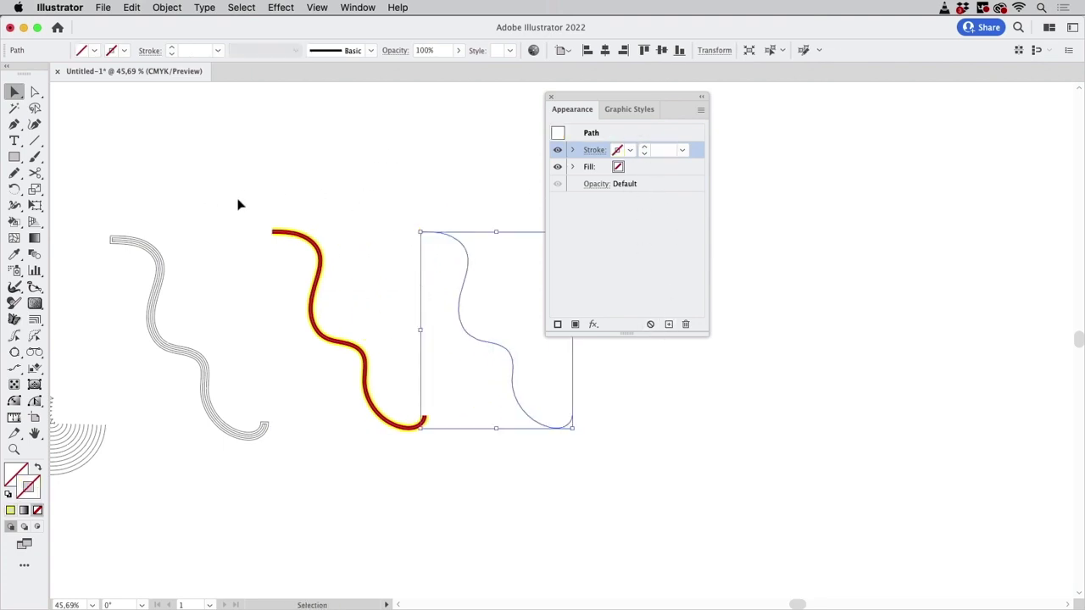
pyautogui.moveTo(238, 204); pyautogui.dragTo(222, 301)
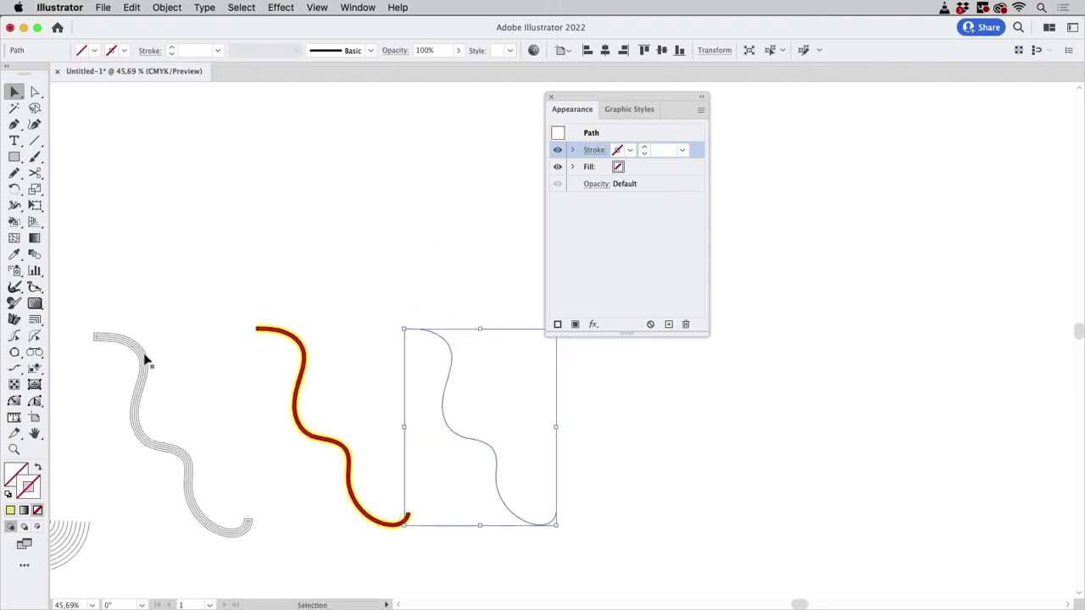
pyautogui.click(629, 151)
pyautogui.click(577, 176)
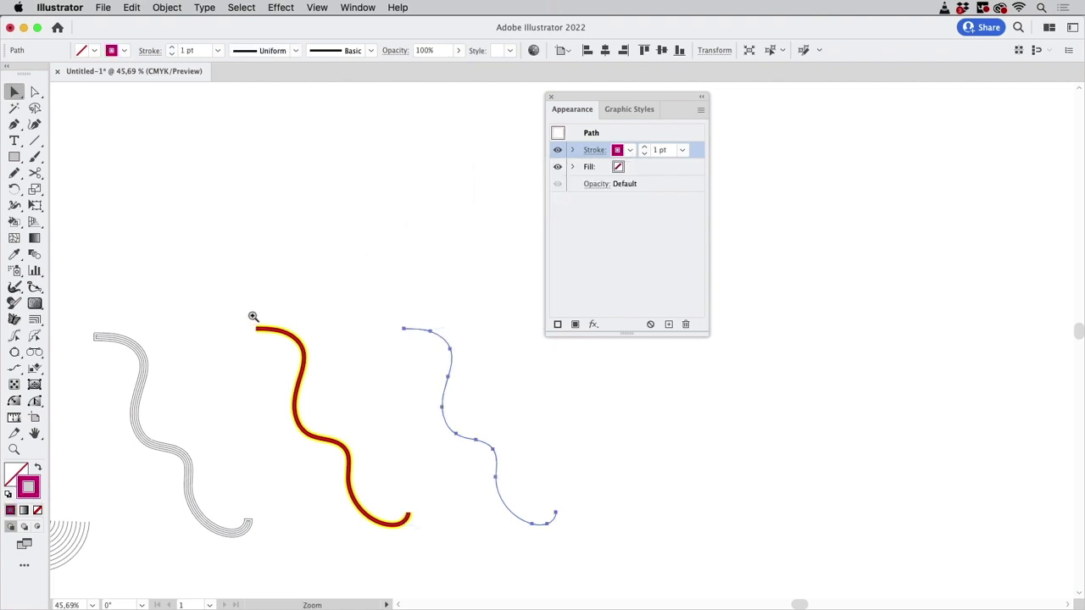
pyautogui.moveTo(253, 316); pyautogui.dragTo(494, 375)
pyautogui.moveTo(364, 310); pyautogui.dragTo(309, 255)
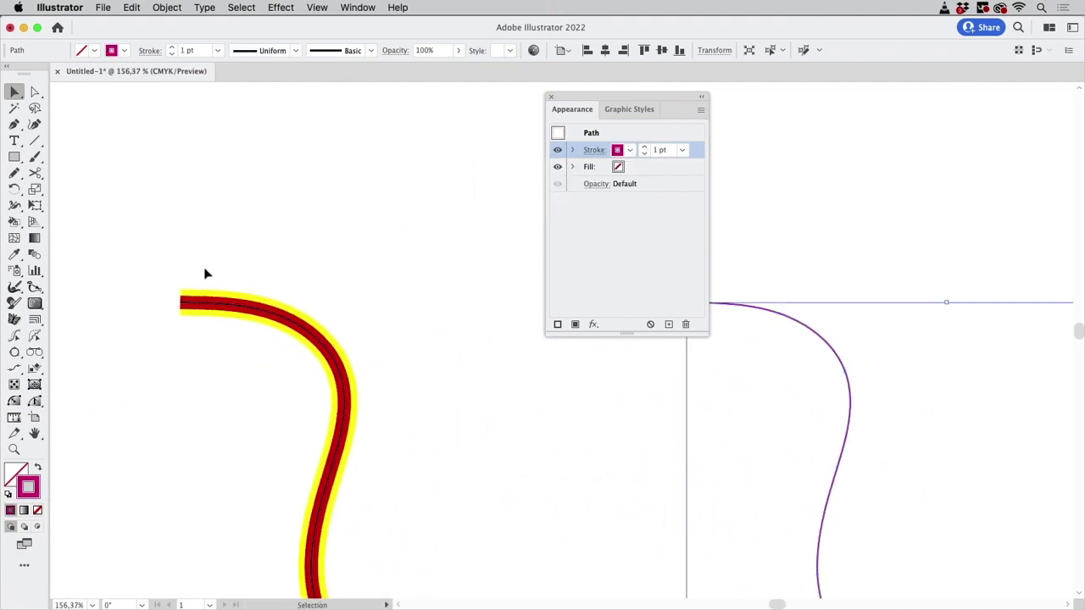
pyautogui.click(254, 310)
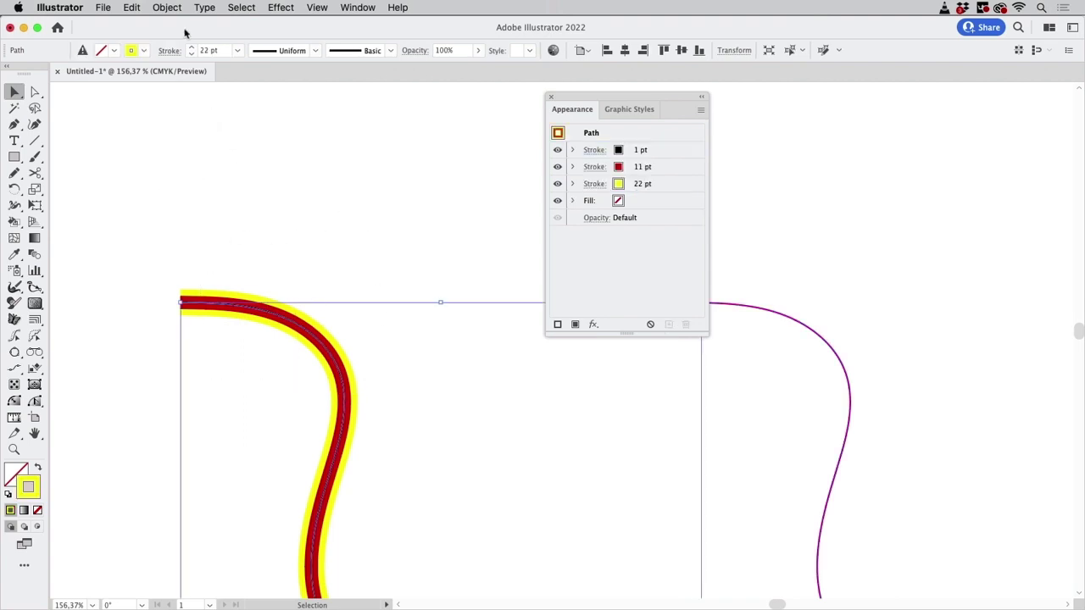
# Run Object > Expand Appearance on the red-and-yellow striped wave.
pyautogui.click(167, 7)
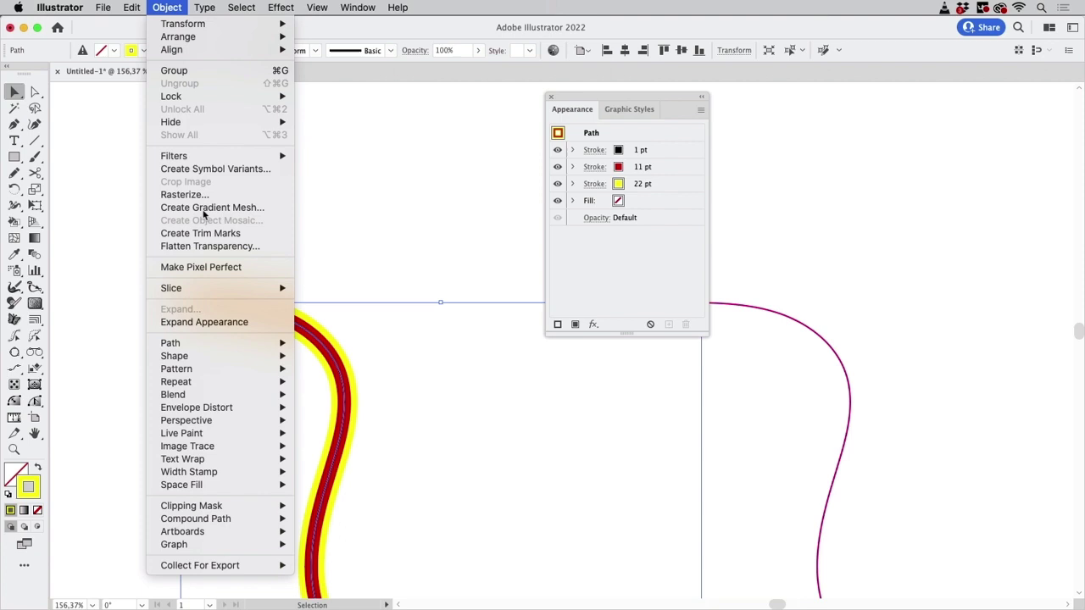
pyautogui.click(211, 323)
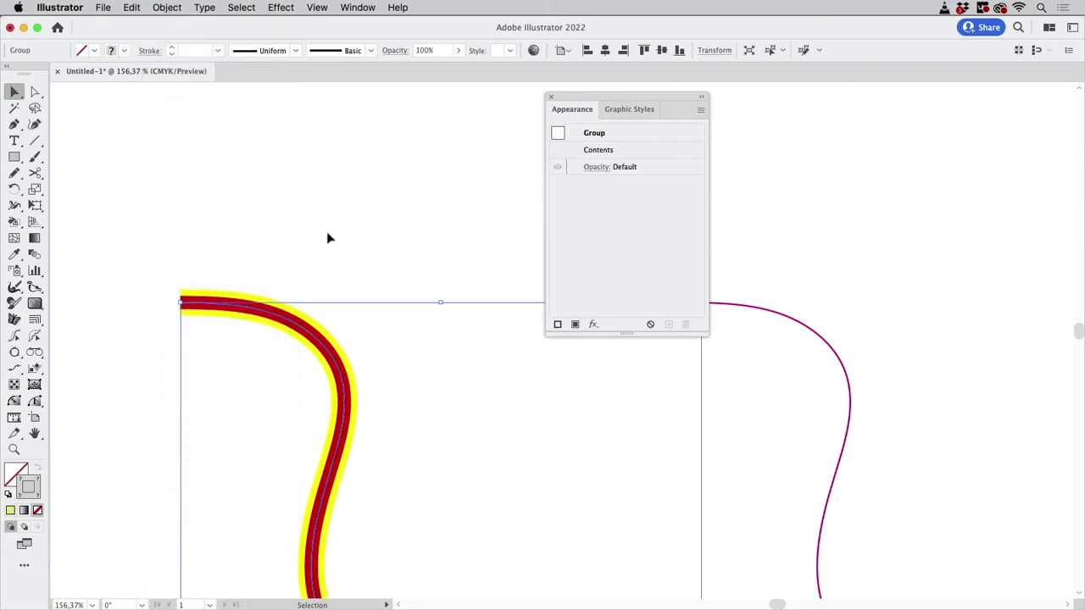
pyautogui.click(326, 231)
pyautogui.click(193, 303)
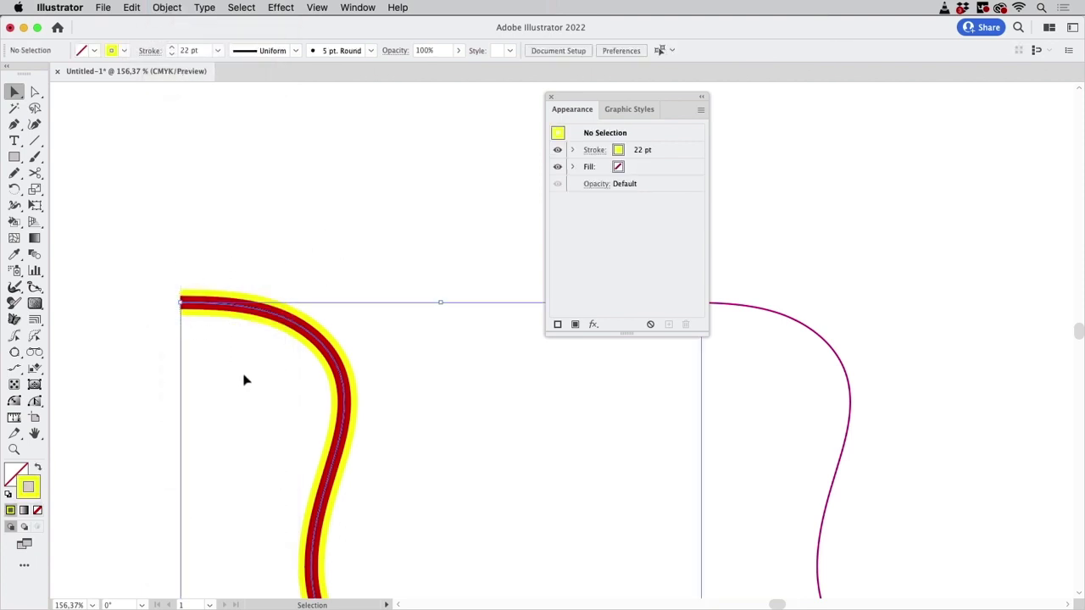
# Deselect, then marquee-select the expanded wave's separate paths.
pyautogui.click(167, 8)
pyautogui.click(339, 245)
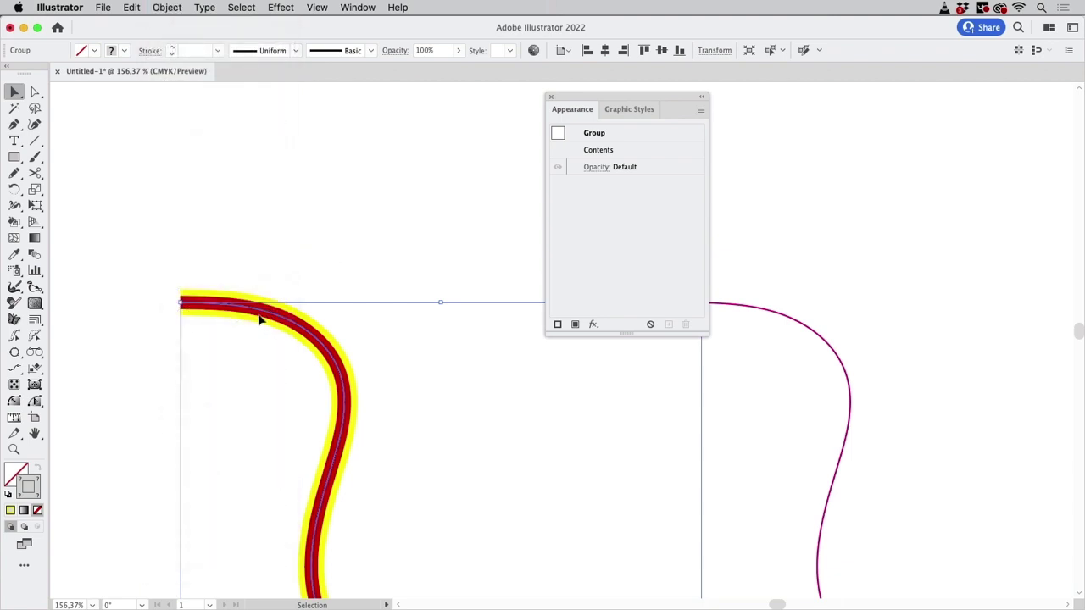
pyautogui.click(283, 274)
pyautogui.press('super')
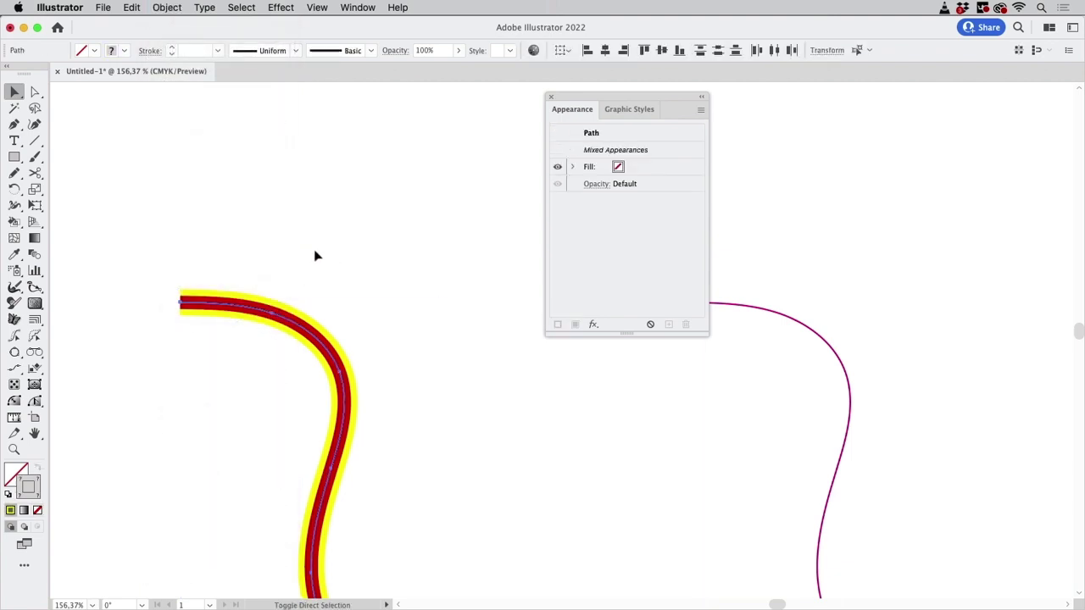
pyautogui.press('super')
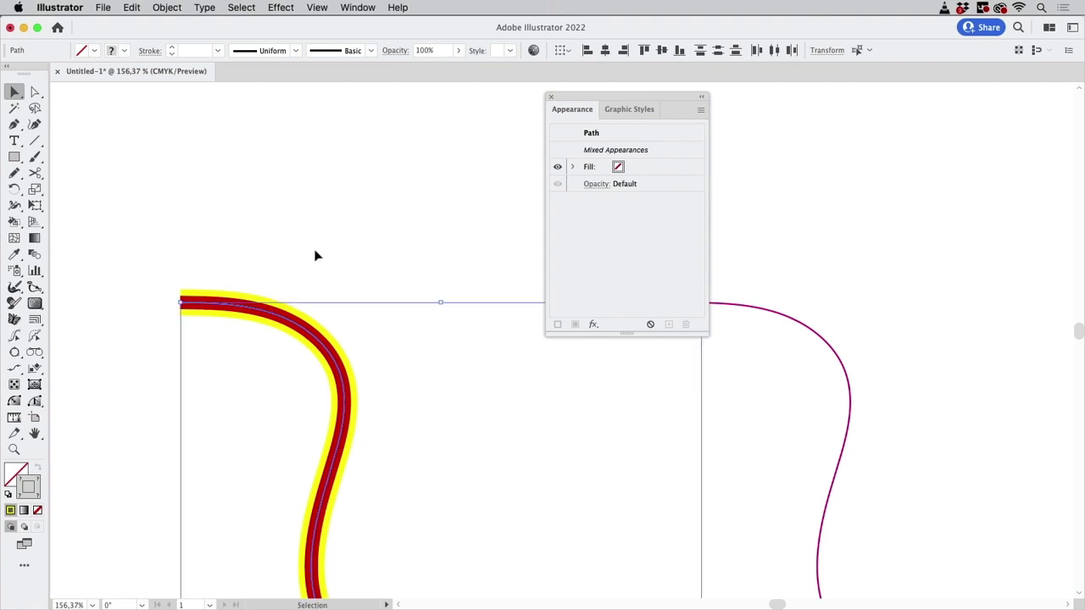
pyautogui.click(291, 269)
pyautogui.moveTo(201, 268); pyautogui.dragTo(228, 316)
# Expand Layer 1 in Layers and outline the striped wave's strokes into filled shapes.
pyautogui.click(358, 8)
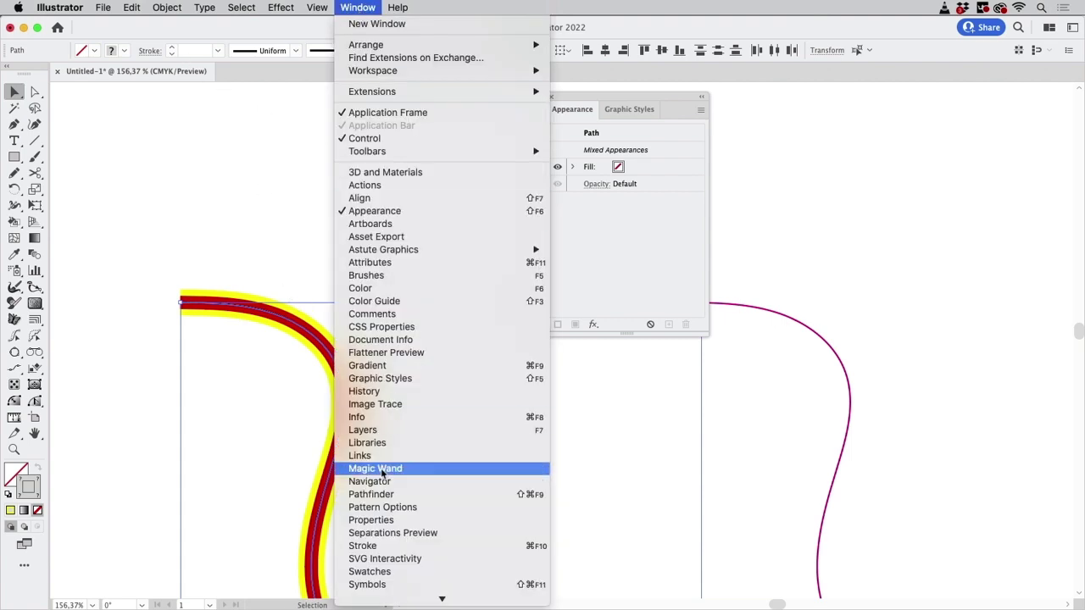
pyautogui.click(384, 433)
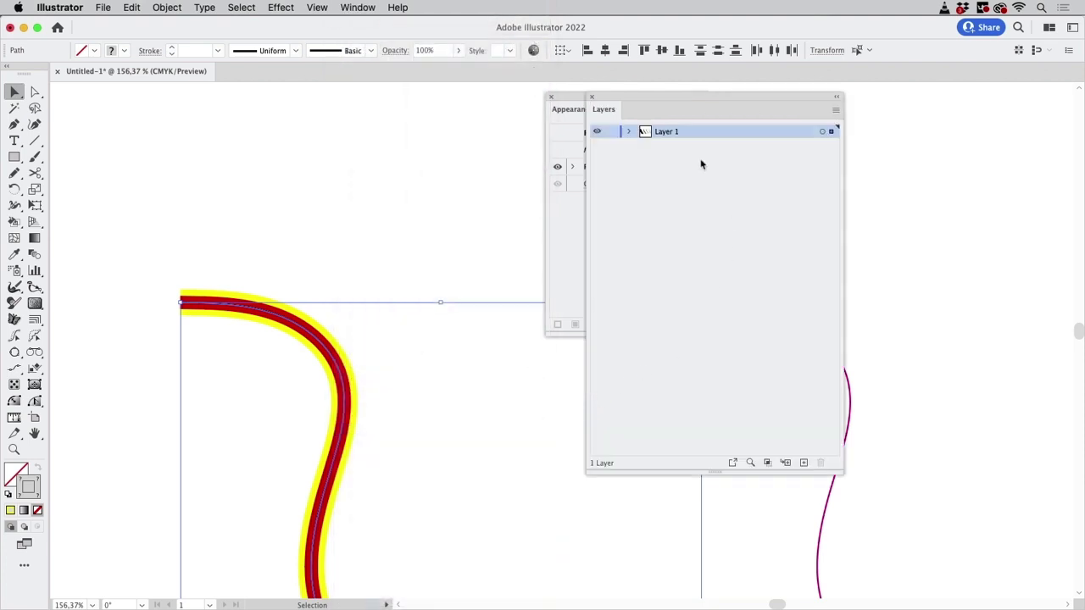
pyautogui.click(631, 132)
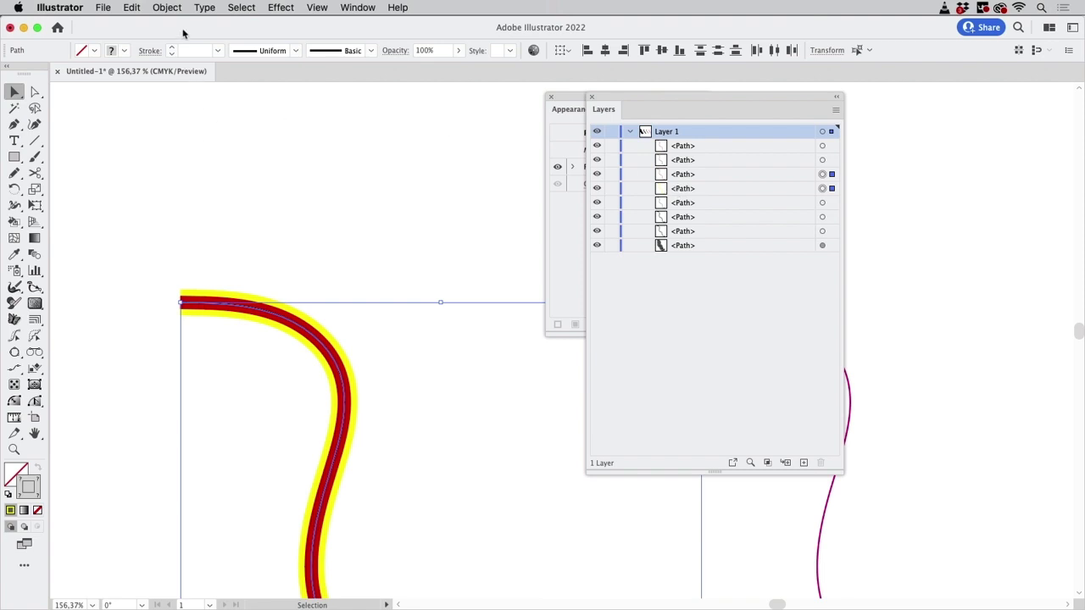
pyautogui.click(168, 8)
pyautogui.moveTo(197, 343)
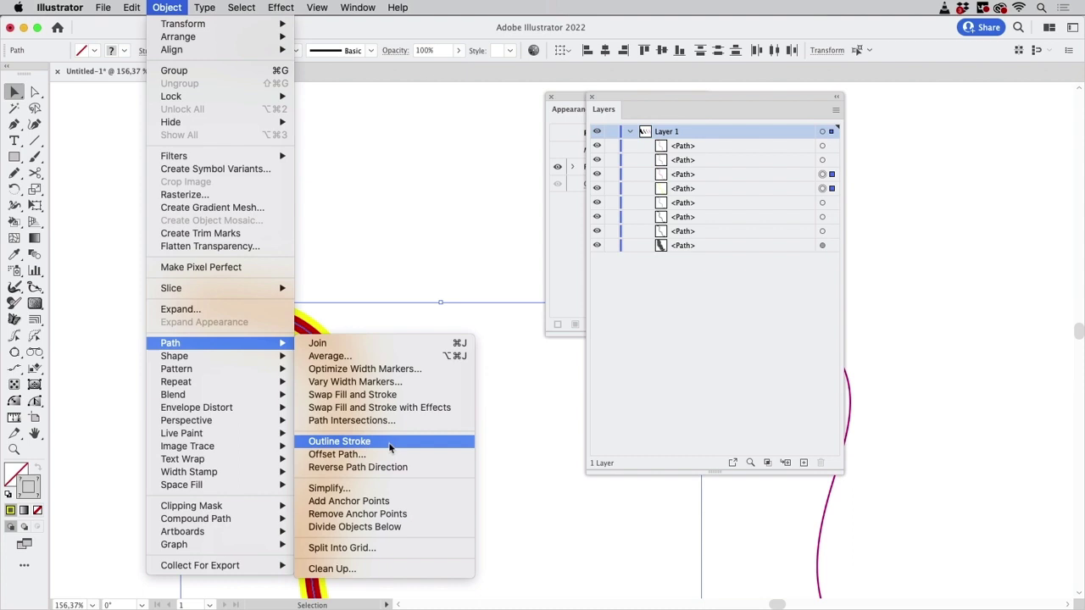
pyautogui.click(390, 442)
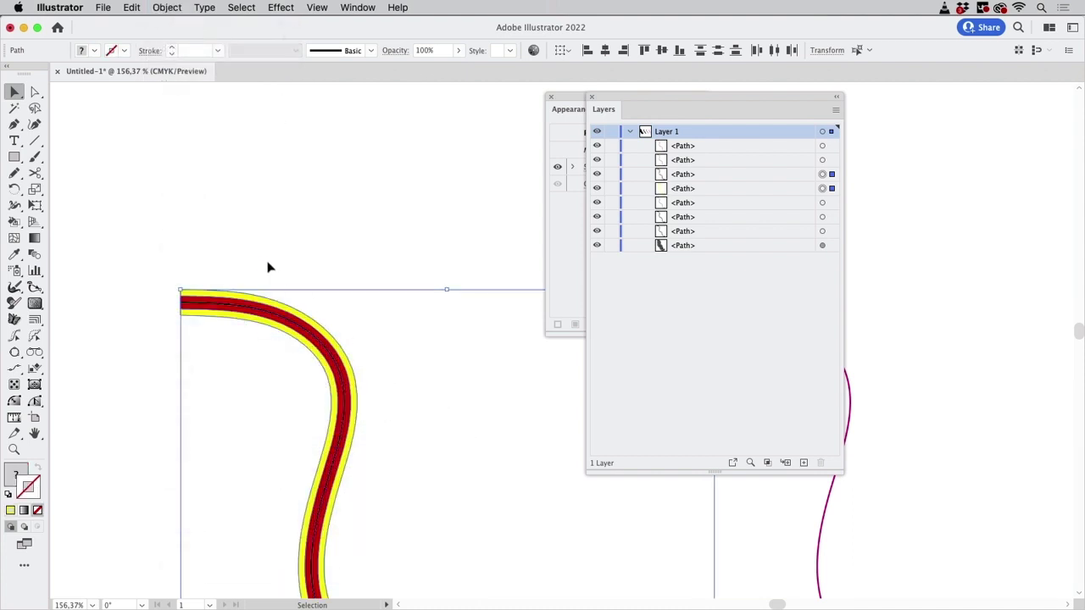
pyautogui.click(266, 256)
# Toggle Outline view and back to Preview, then zoom out to show several waves.
pyautogui.press('super+y')
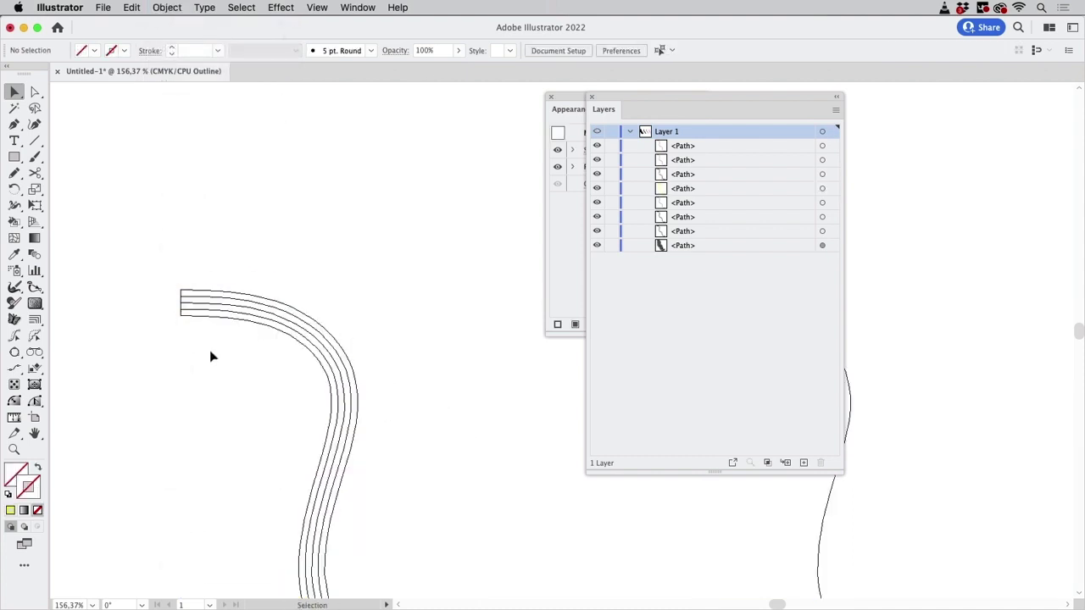
pyautogui.press('super+y')
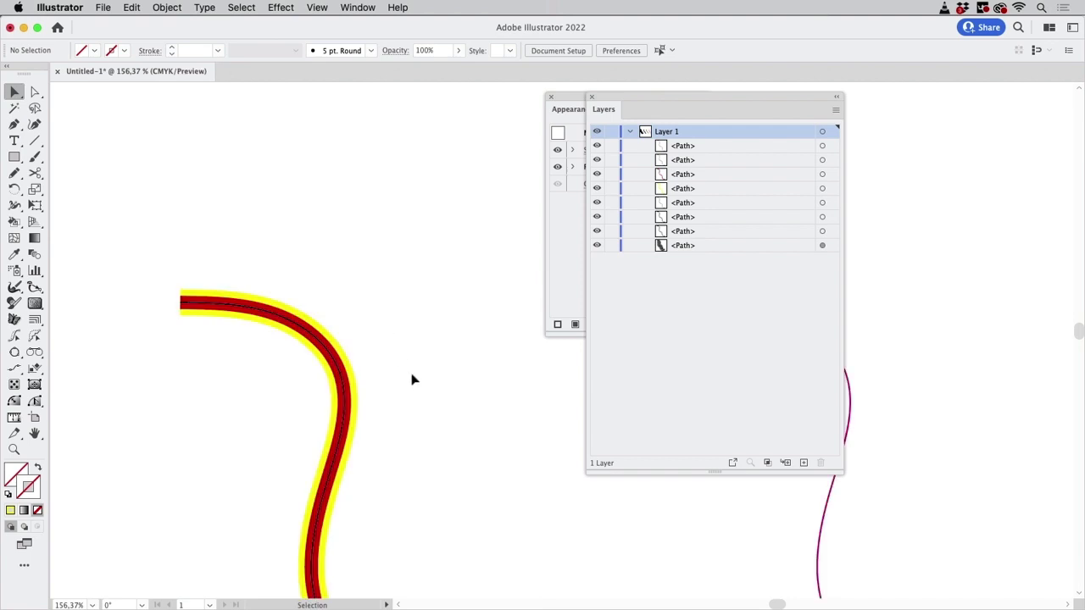
pyautogui.scroll(-6, 432, 375)
pyautogui.moveTo(432, 426); pyautogui.dragTo(274, 400)
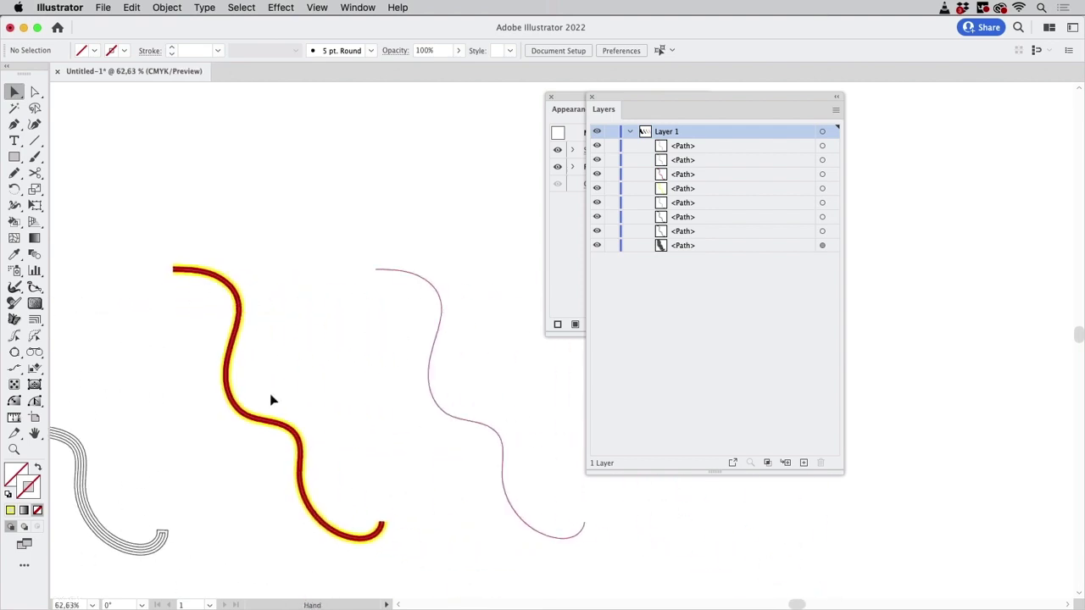
# Draw a horizontal black line above the magenta wave with the Line Segment tool.
pyautogui.click(591, 96)
pyautogui.moveTo(455, 271); pyautogui.dragTo(344, 245)
pyautogui.moveTo(278, 167); pyautogui.dragTo(195, 173)
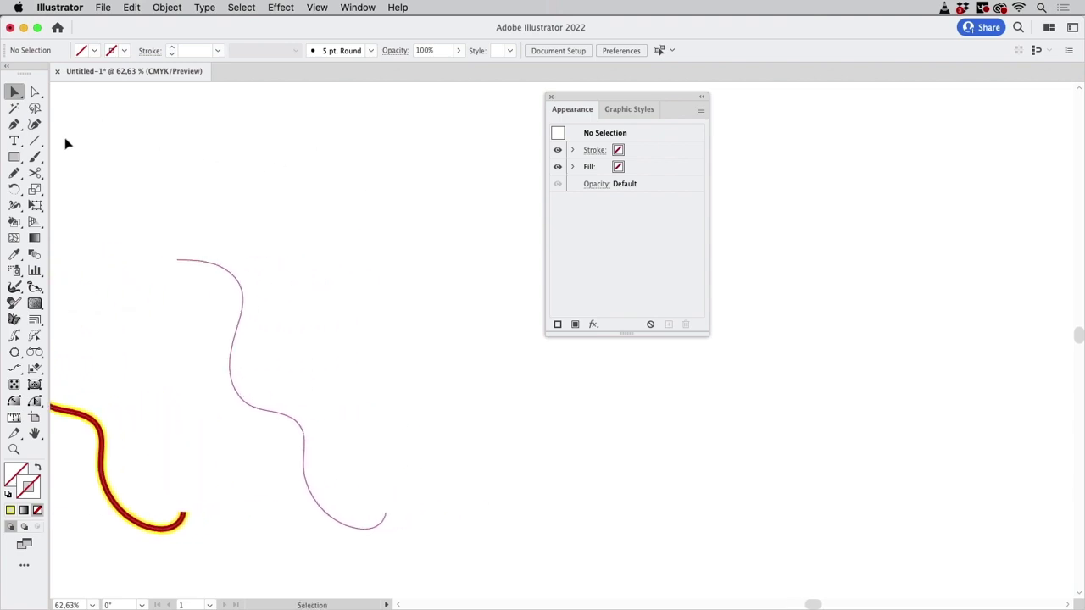
pyautogui.click(35, 141)
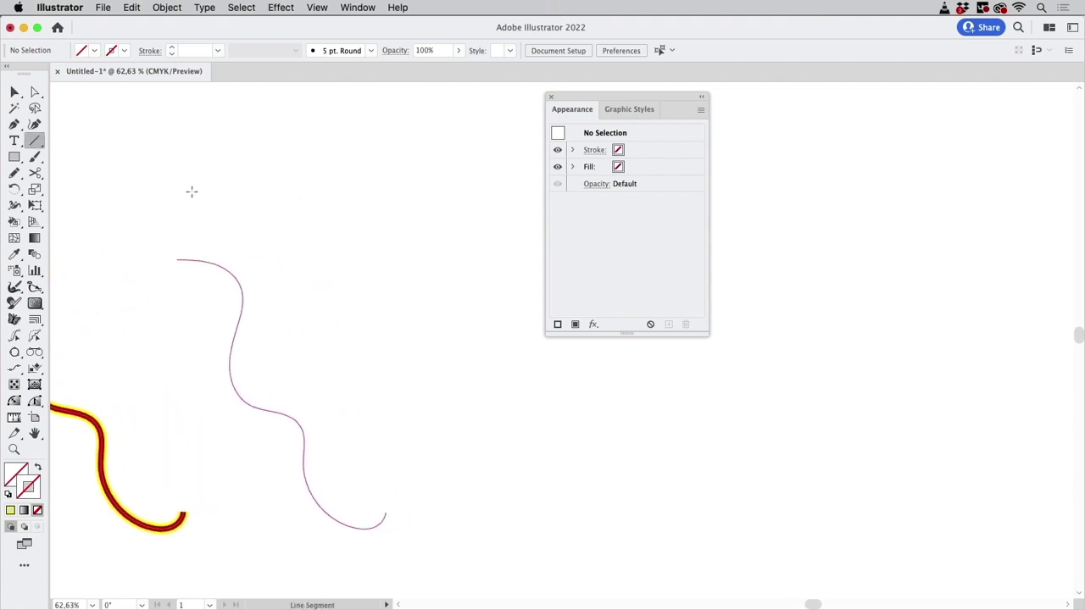
pyautogui.moveTo(177, 184); pyautogui.dragTo(379, 217)
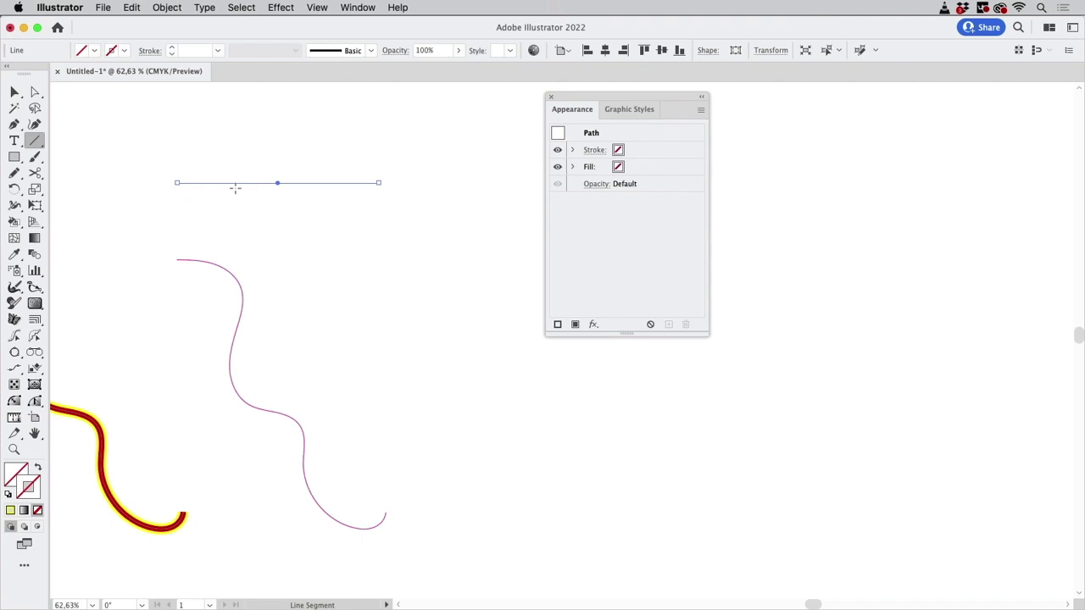
pyautogui.click(124, 51)
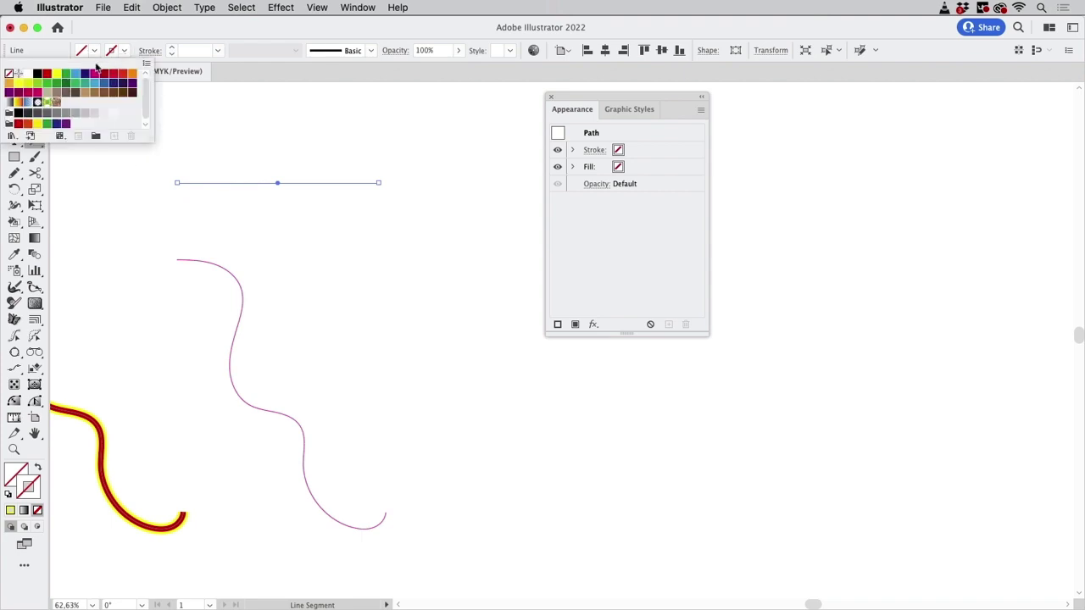
pyautogui.click(38, 74)
# Option-drag copies downward, repeating with Cmd+D, then marquee-select all eight lines.
pyautogui.click(14, 91)
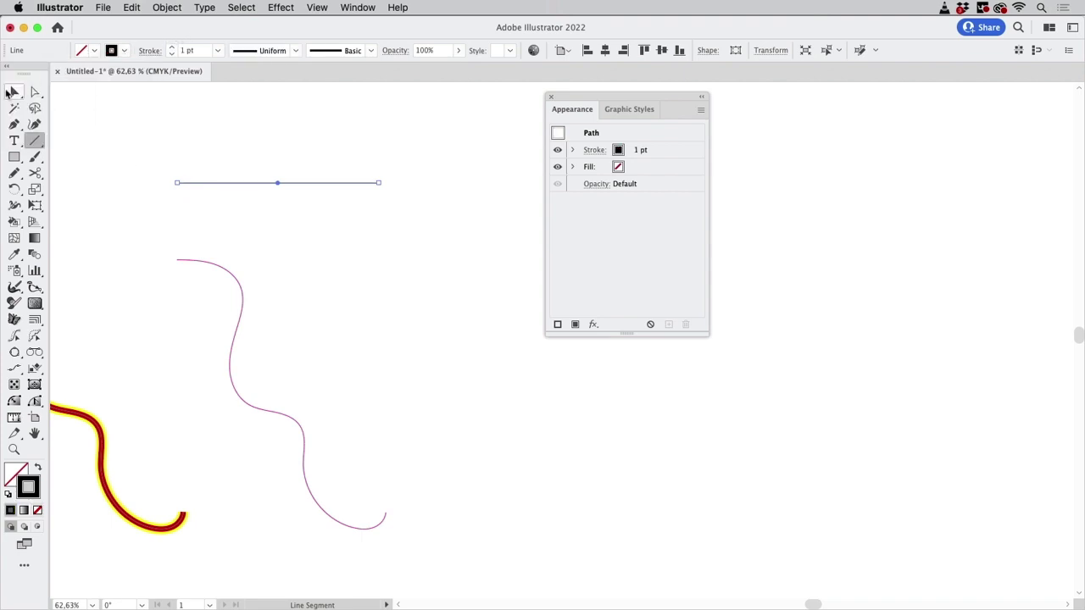
pyautogui.click(257, 145)
pyautogui.moveTo(336, 189); pyautogui.dragTo(338, 194)
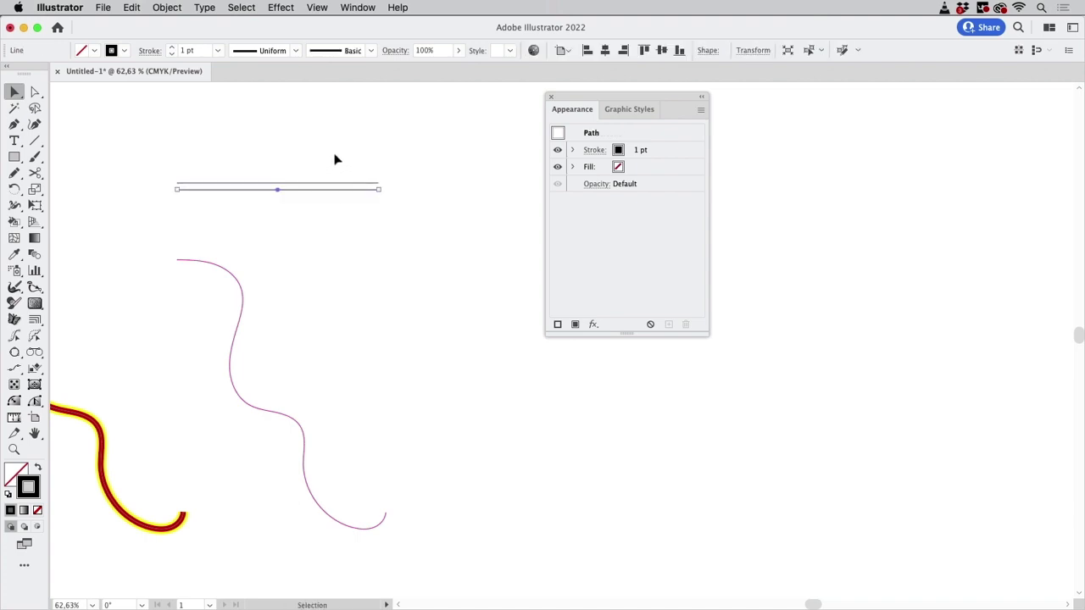
pyautogui.press('super+d')
pyautogui.press('super+d')
pyautogui.press('super+d')
pyautogui.press('super+d')
pyautogui.press('super+d')
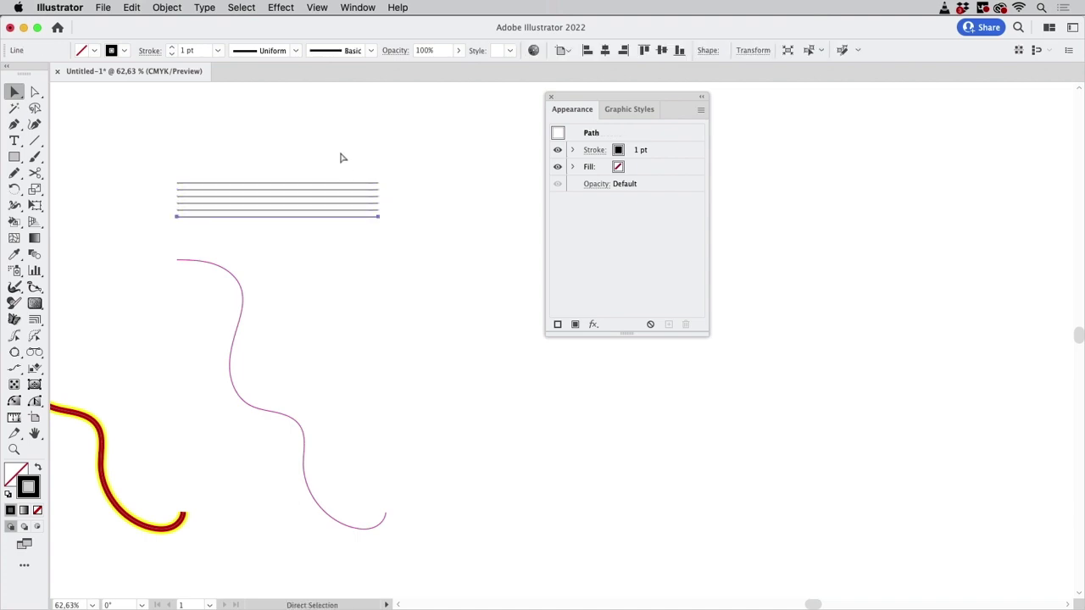
pyautogui.press('super+d')
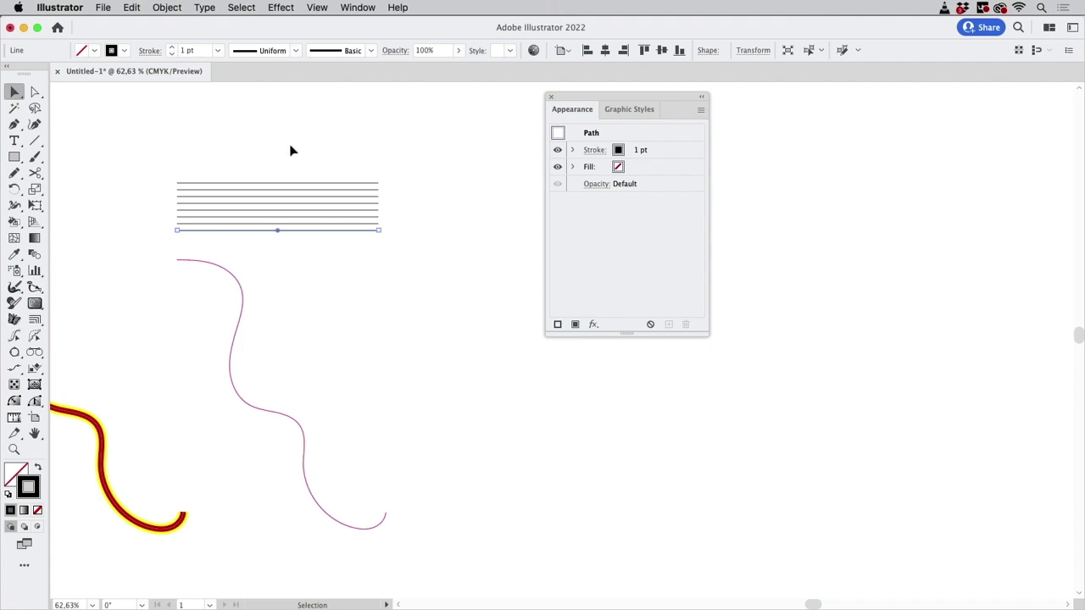
pyautogui.moveTo(290, 151); pyautogui.dragTo(324, 260)
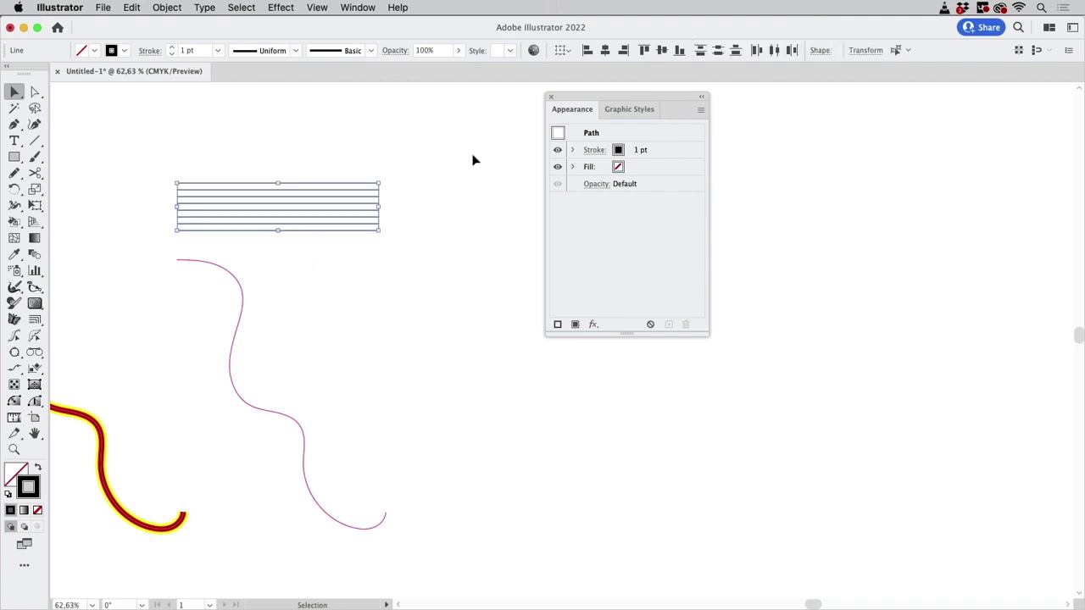
# Create a new art brush from the stack of lines with Tints colorization.
pyautogui.click(361, 7)
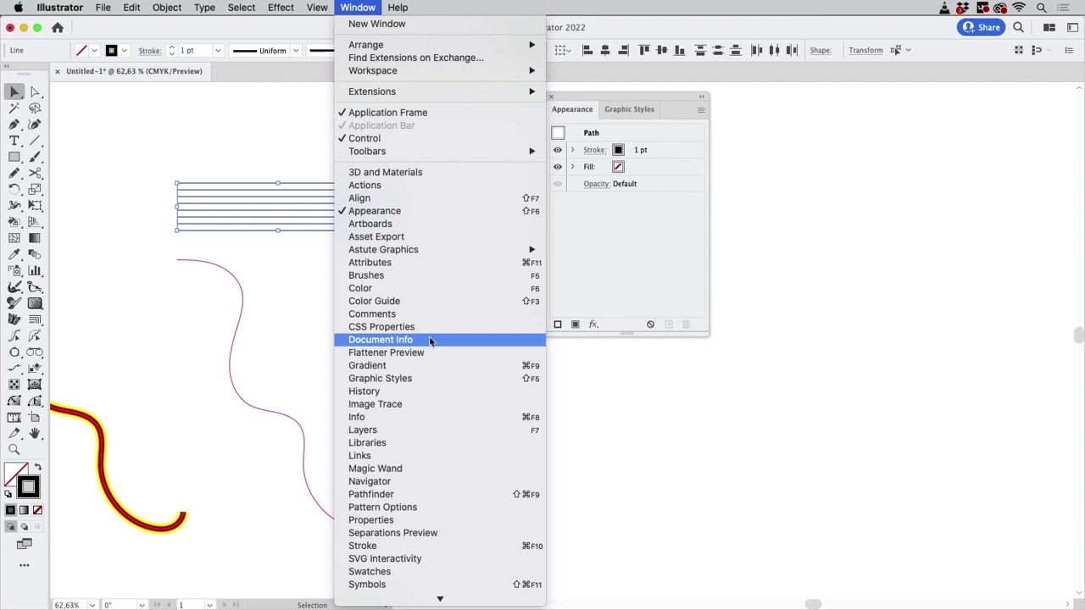
pyautogui.click(526, 275)
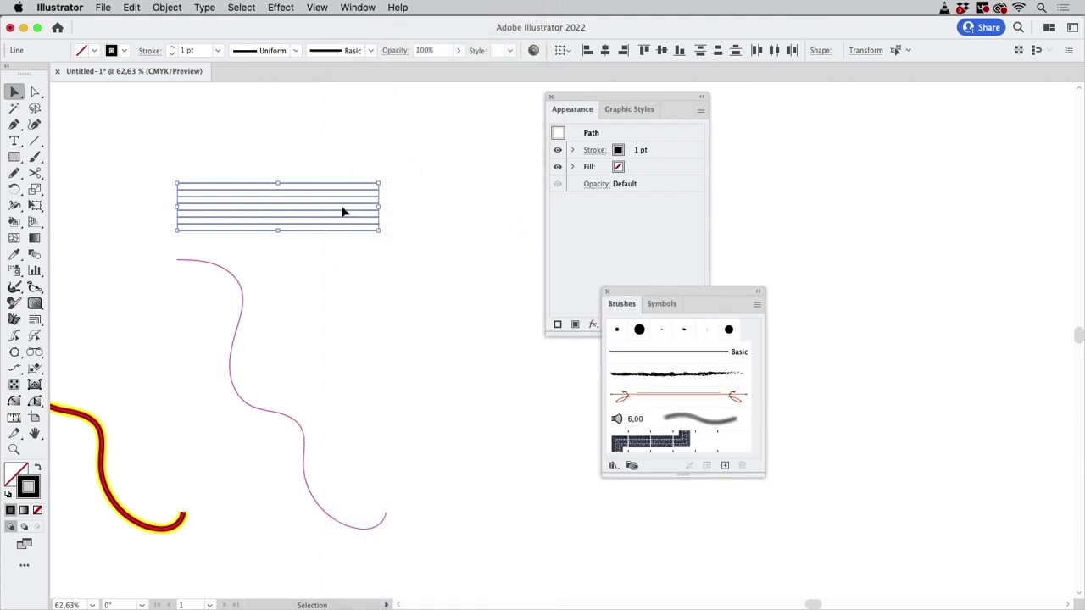
pyautogui.moveTo(346, 213)
pyautogui.mouseDown()
pyautogui.moveTo(387, 299)
pyautogui.moveTo(629, 469)
pyautogui.mouseUp()
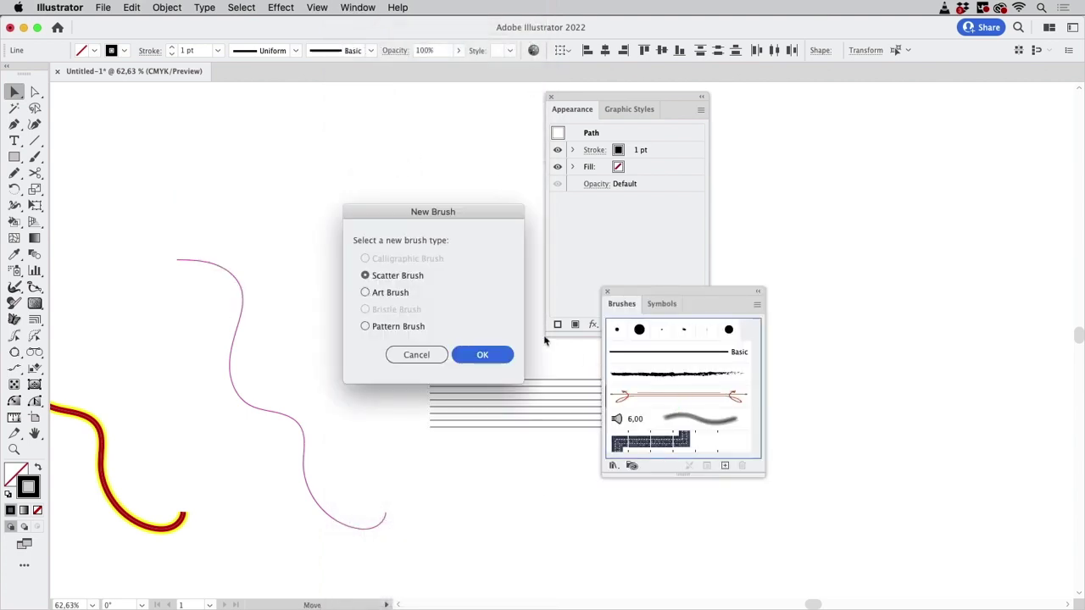
pyautogui.click(406, 293)
pyautogui.click(482, 354)
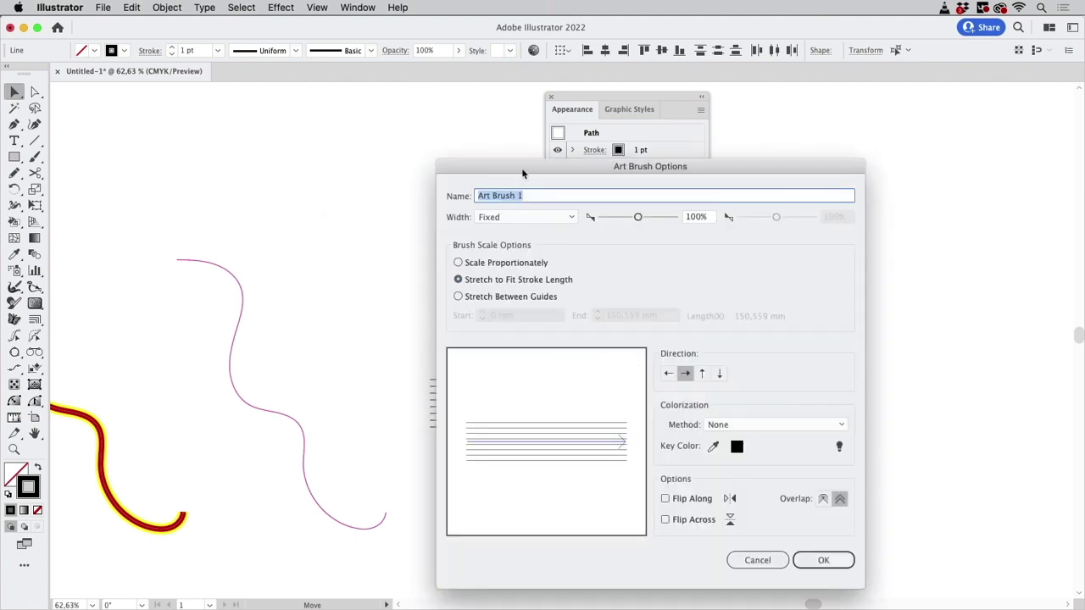
pyautogui.moveTo(523, 173); pyautogui.dragTo(769, 132)
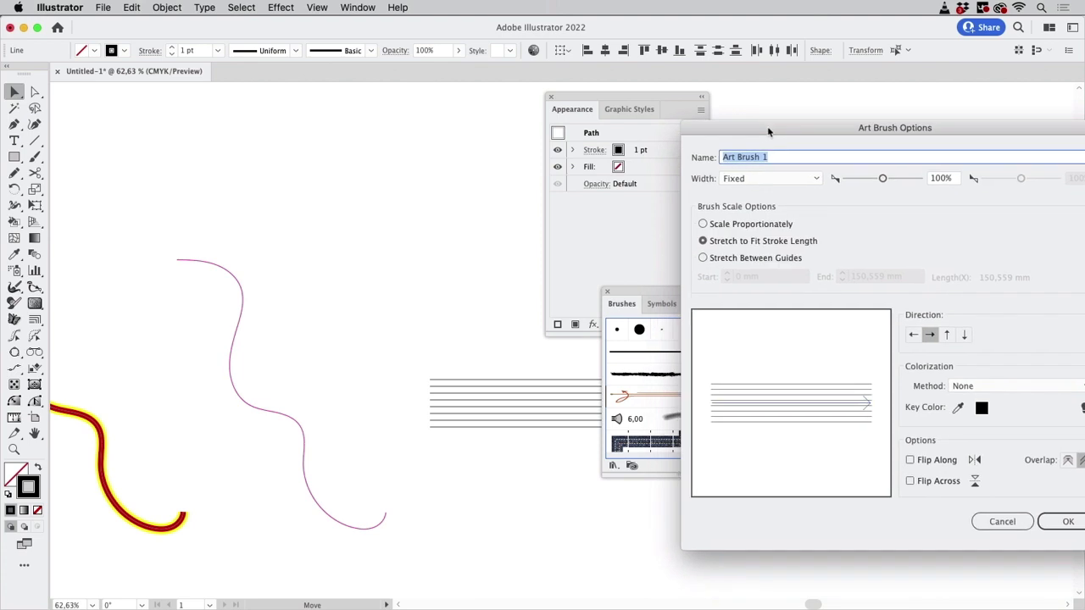
pyautogui.click(977, 388)
pyautogui.click(980, 414)
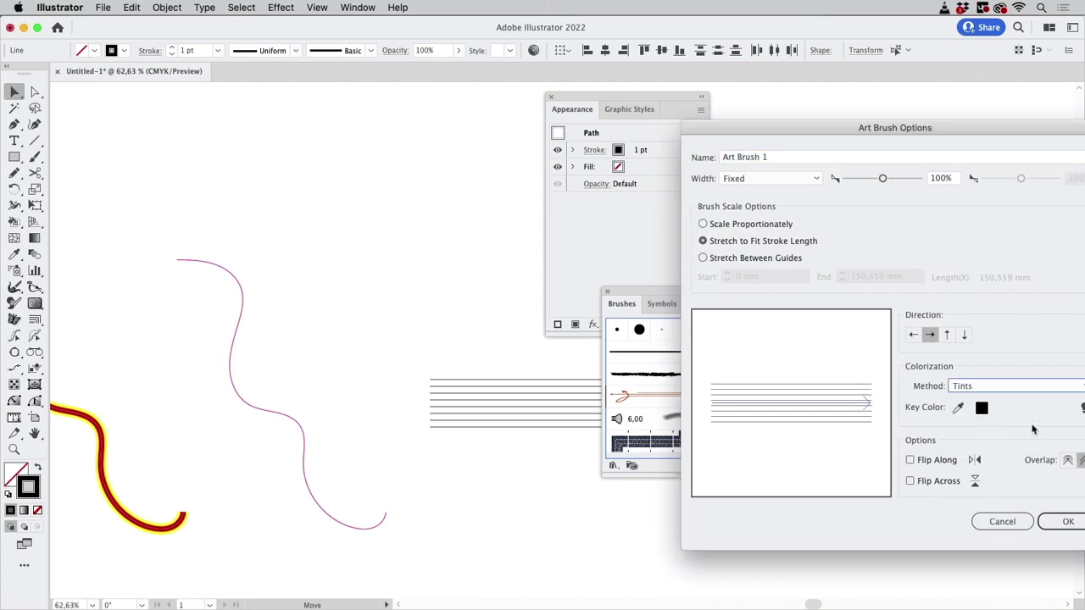
pyautogui.click(1068, 522)
# Apply the new Art Brush 1 to the magenta wavy curve.
pyautogui.moveTo(282, 324); pyautogui.dragTo(194, 386)
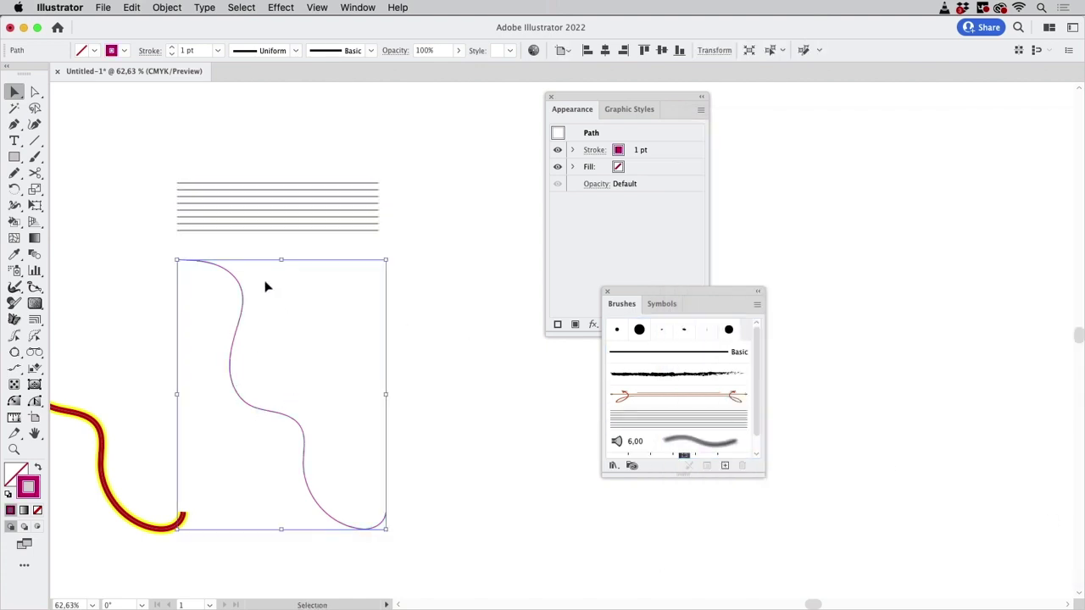
pyautogui.click(641, 428)
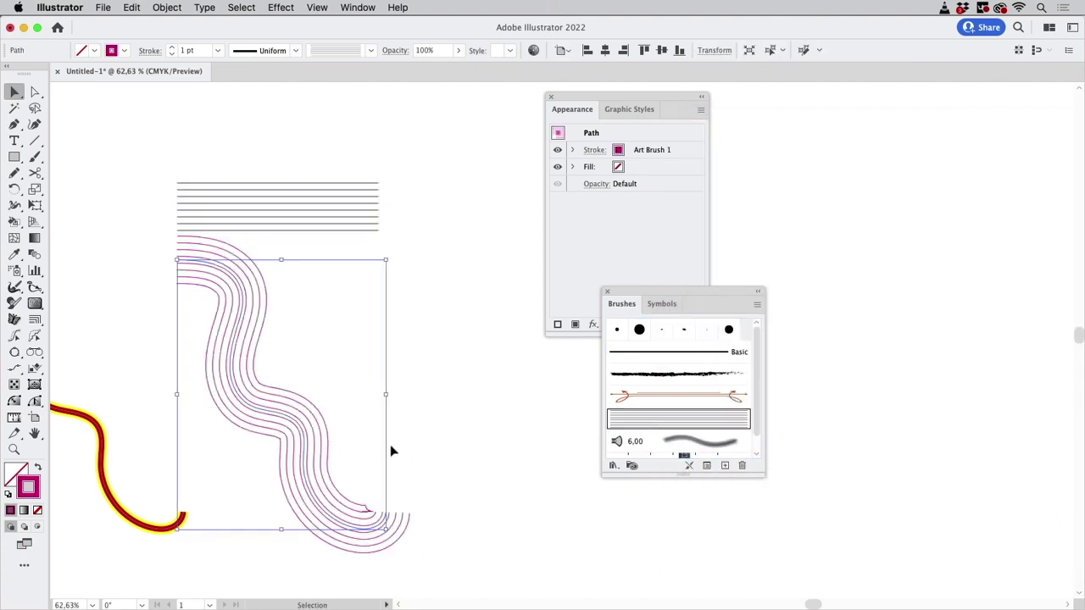
pyautogui.click(467, 426)
# Group and delete the original horizontal lines, then zoom out to see all four curves.
pyautogui.click(342, 198)
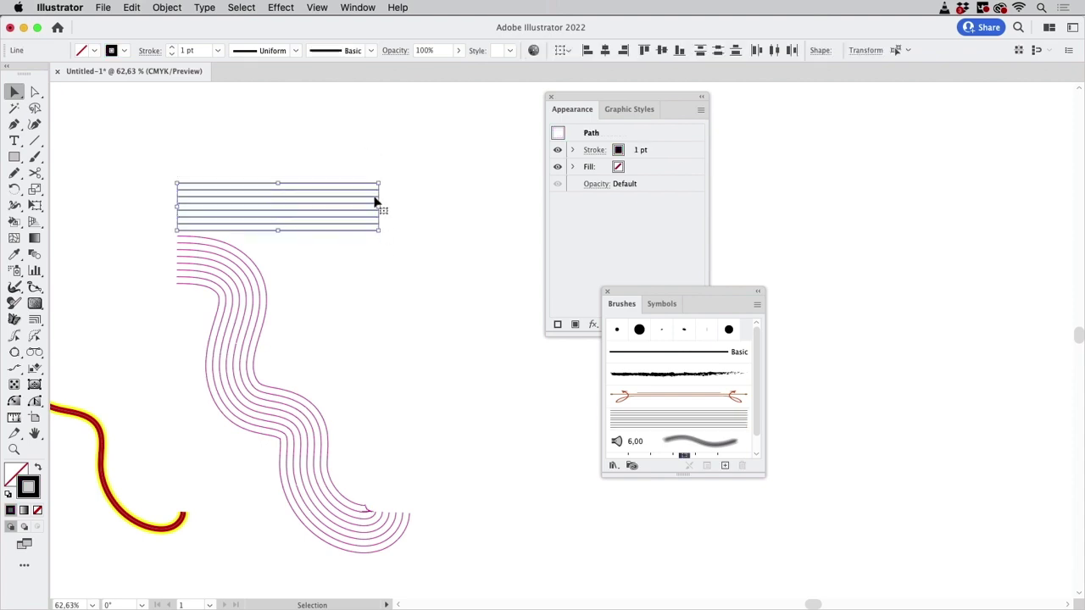
pyautogui.click(354, 183)
pyautogui.click(345, 191)
pyautogui.hscroll(-5, 413, 302)
pyautogui.scroll(2, 413, 302)
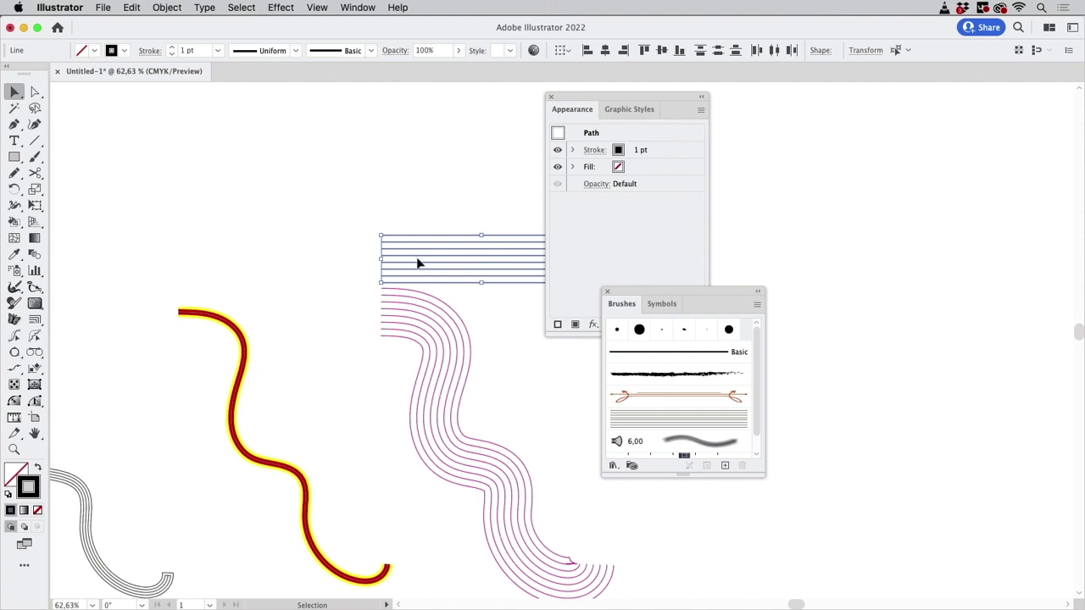
pyautogui.press('super+g')
pyautogui.press('Delete')
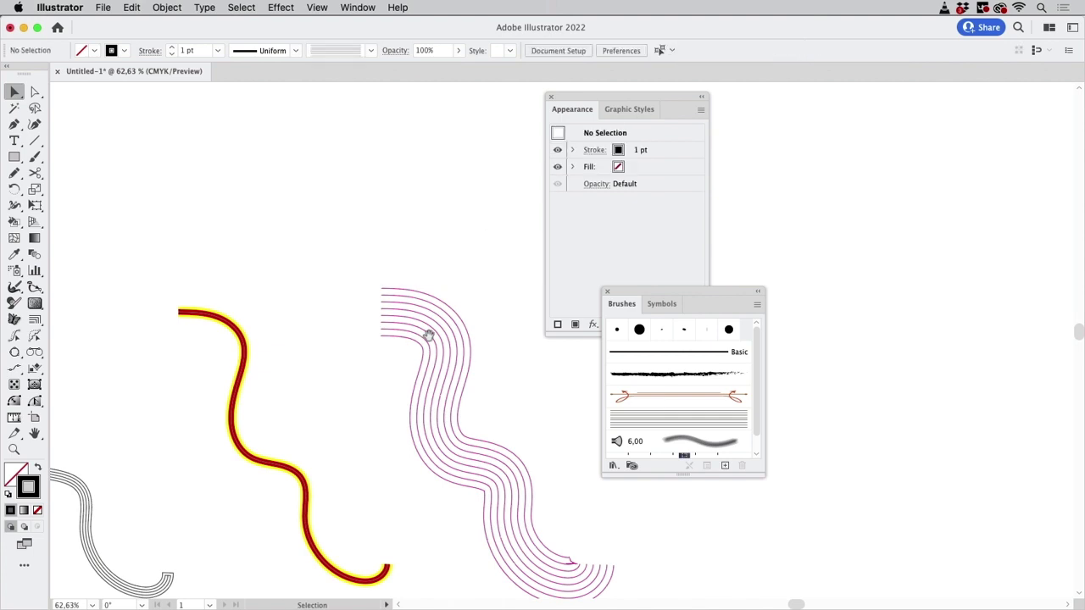
pyautogui.scroll(-3, 429, 331)
pyautogui.hscroll(-2, 429, 331)
pyautogui.moveTo(453, 219); pyautogui.dragTo(369, 249)
# Apply the tapering Width Profile 4 to the pink parallel-line curve.
pyautogui.moveTo(619, 100); pyautogui.dragTo(898, 99)
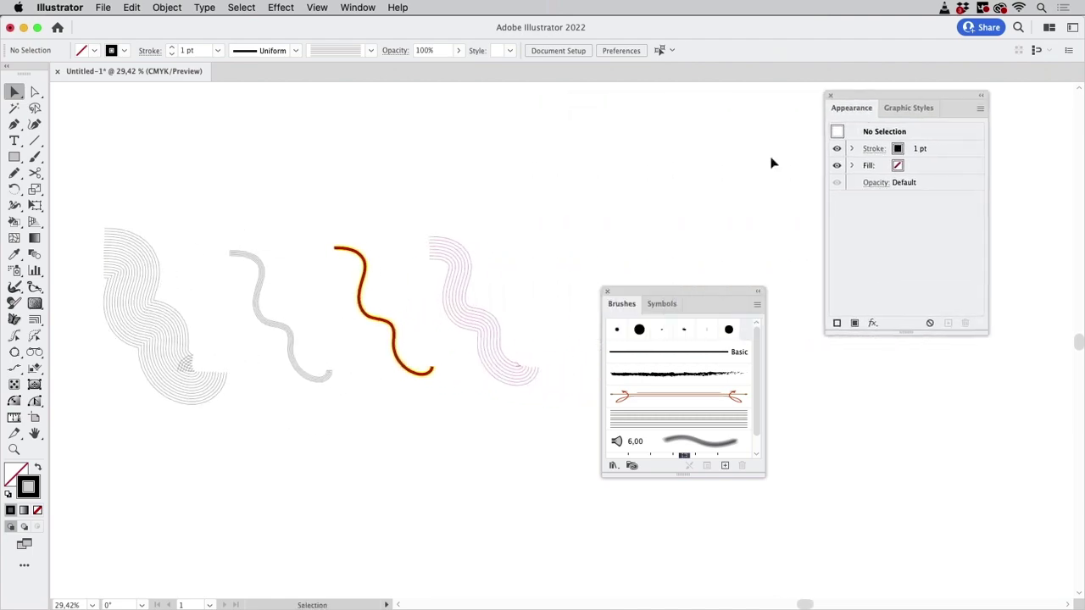
pyautogui.moveTo(523, 298); pyautogui.dragTo(479, 372)
pyautogui.moveTo(492, 315)
pyautogui.mouseDown()
pyautogui.moveTo(341, 315)
pyautogui.moveTo(484, 317)
pyautogui.moveTo(484, 284)
pyautogui.moveTo(302, 351)
pyautogui.moveTo(356, 295)
pyautogui.moveTo(285, 172)
pyautogui.mouseUp()
pyautogui.click(296, 51)
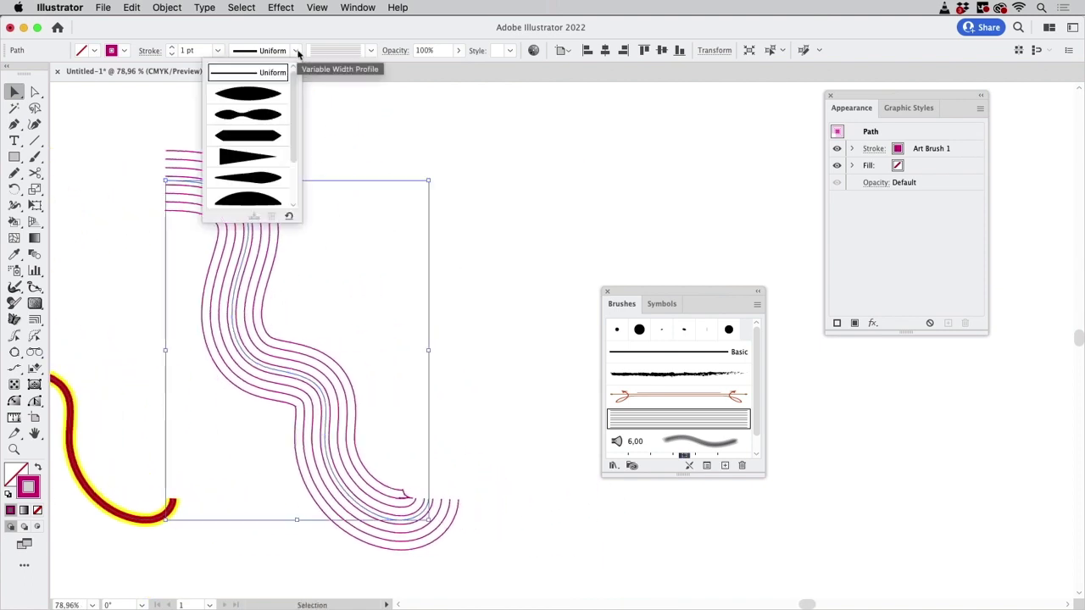
pyautogui.click(263, 161)
pyautogui.click(468, 347)
# Switch the curve to a lens-shaped width profile.
pyautogui.moveTo(297, 346); pyautogui.dragTo(389, 350)
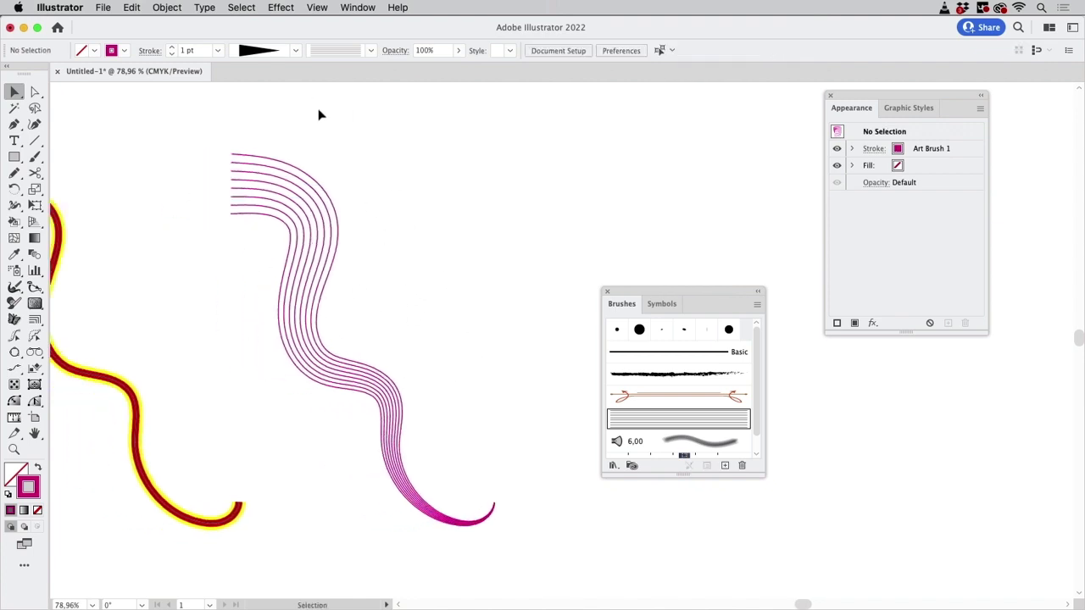
pyautogui.click(291, 153)
pyautogui.click(296, 51)
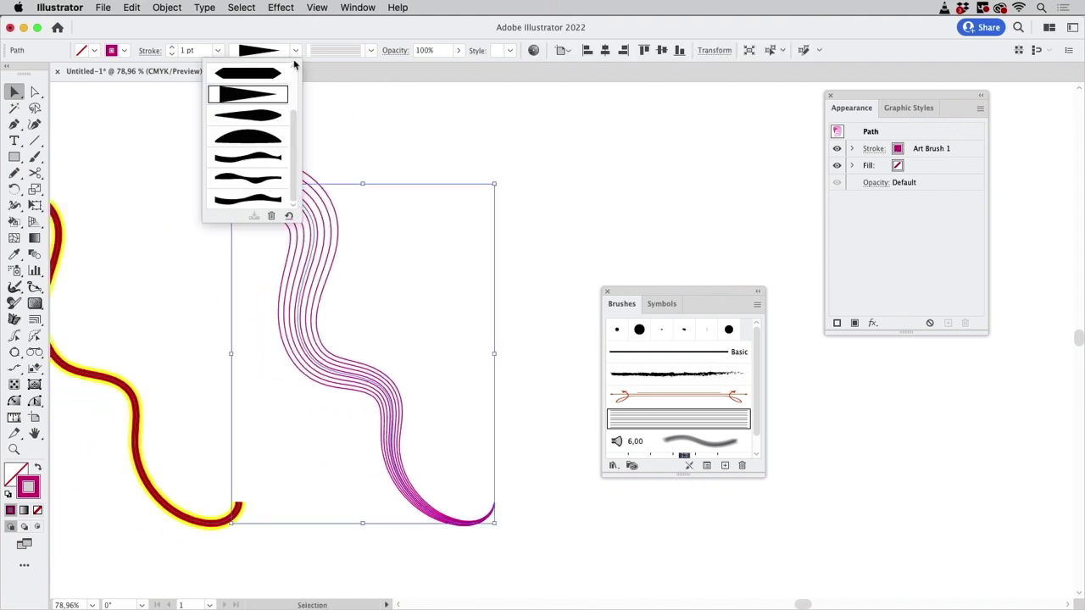
pyautogui.click(280, 110)
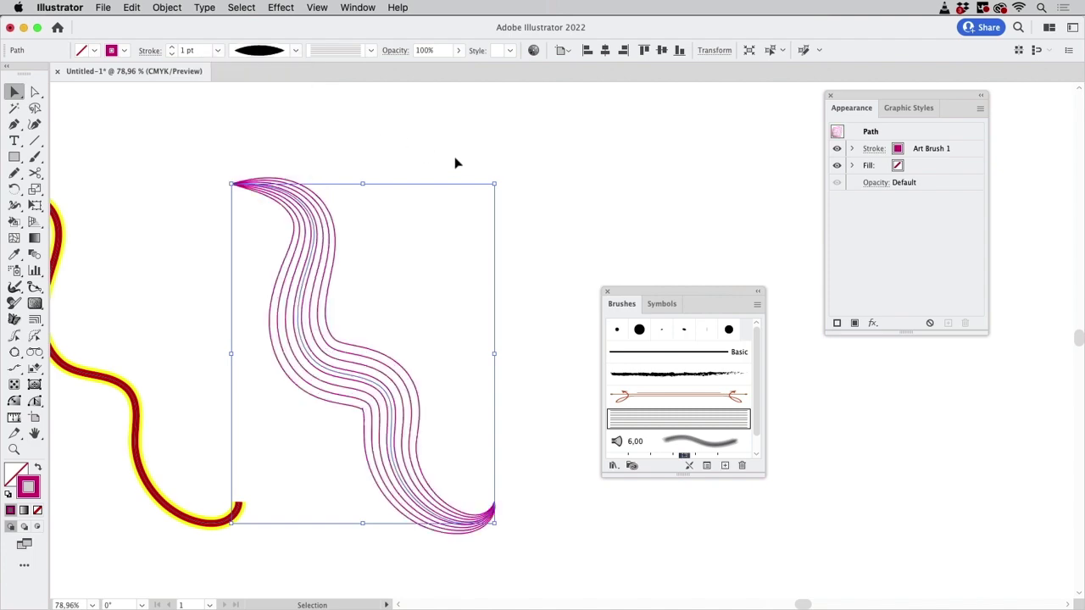
pyautogui.click(404, 157)
# Set the curve's width profile back to Uniform.
pyautogui.scroll(5, 334, 351)
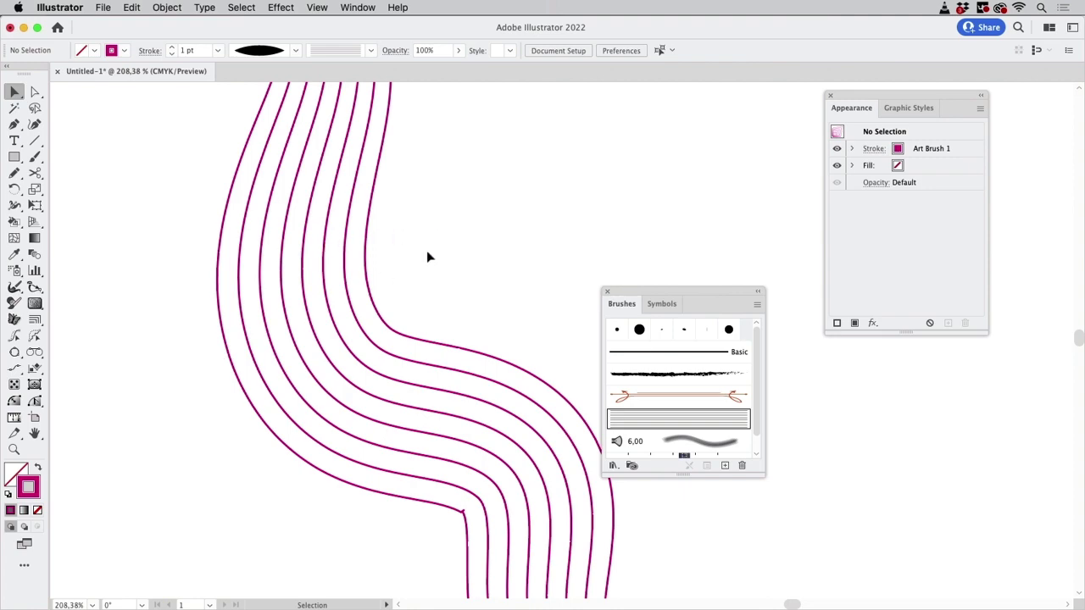
pyautogui.scroll(-5, 356, 289)
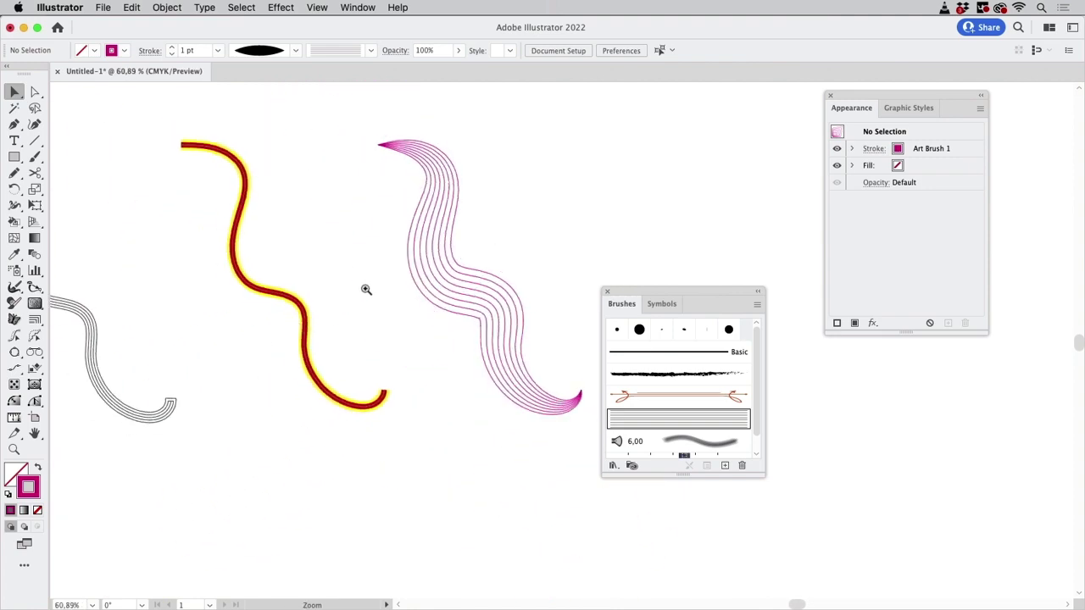
pyautogui.hscroll(3, 357, 228)
pyautogui.click(329, 190)
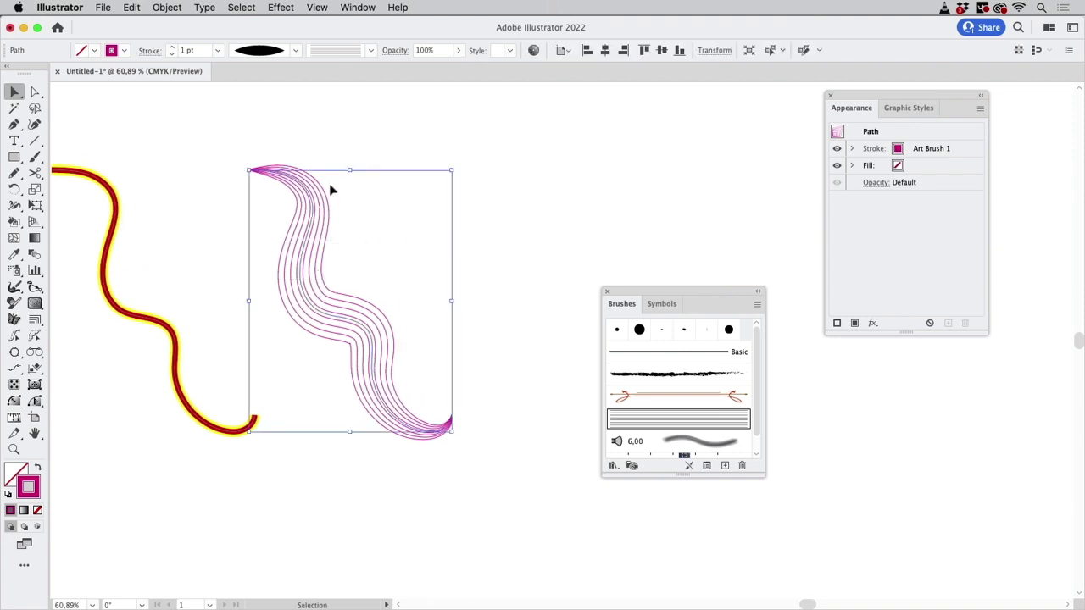
pyautogui.click(294, 50)
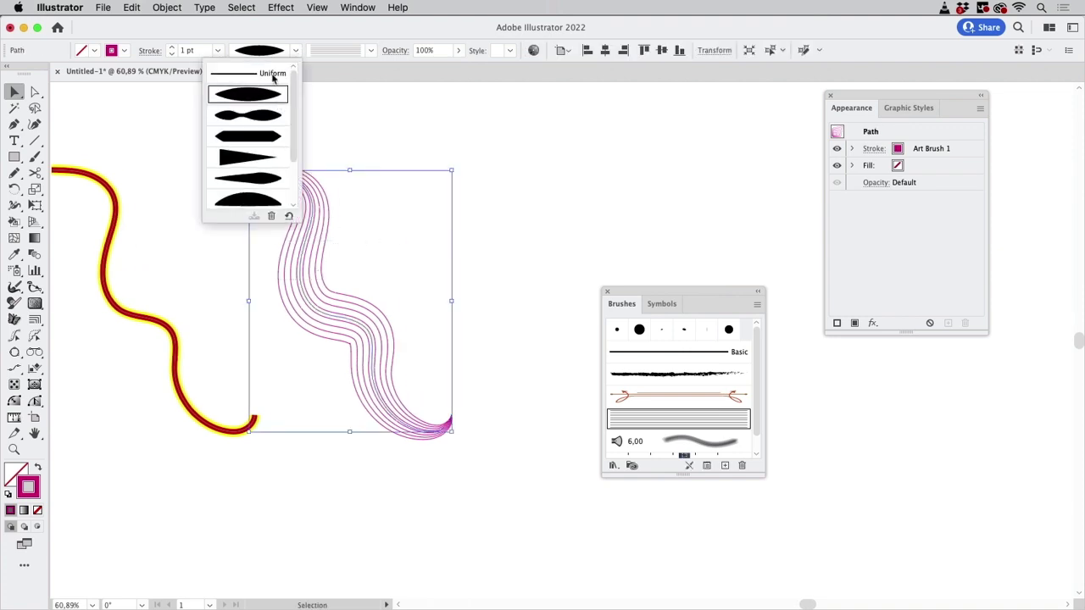
pyautogui.click(250, 76)
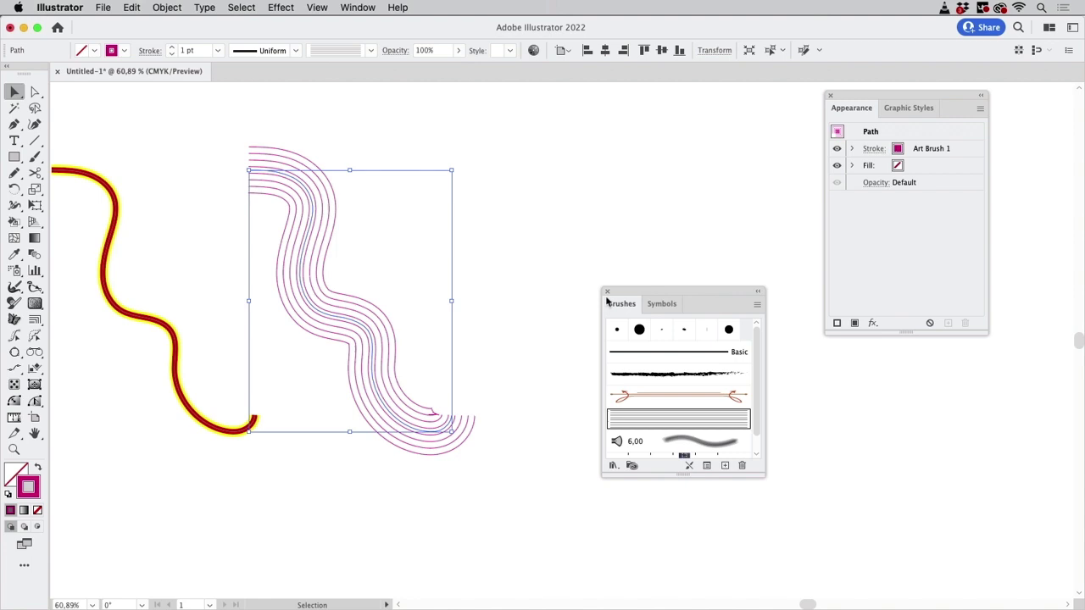
# Apply a Roughen effect at 2% size to the pink art-brush curve.
pyautogui.moveTo(715, 300); pyautogui.dragTo(935, 444)
pyautogui.moveTo(839, 108); pyautogui.dragTo(495, 134)
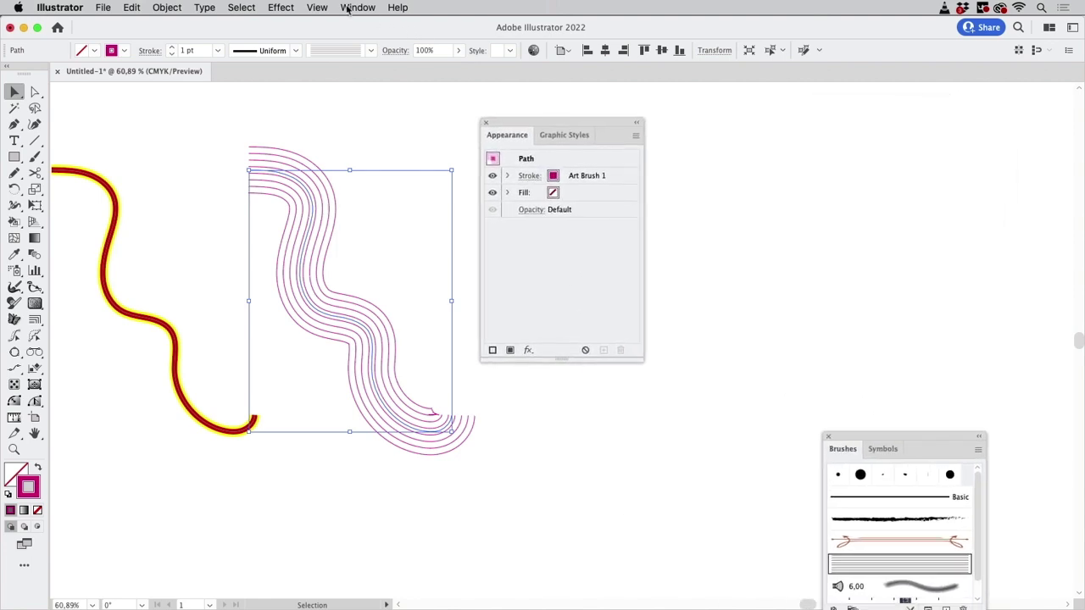
pyautogui.click(289, 9)
pyautogui.moveTo(335, 130)
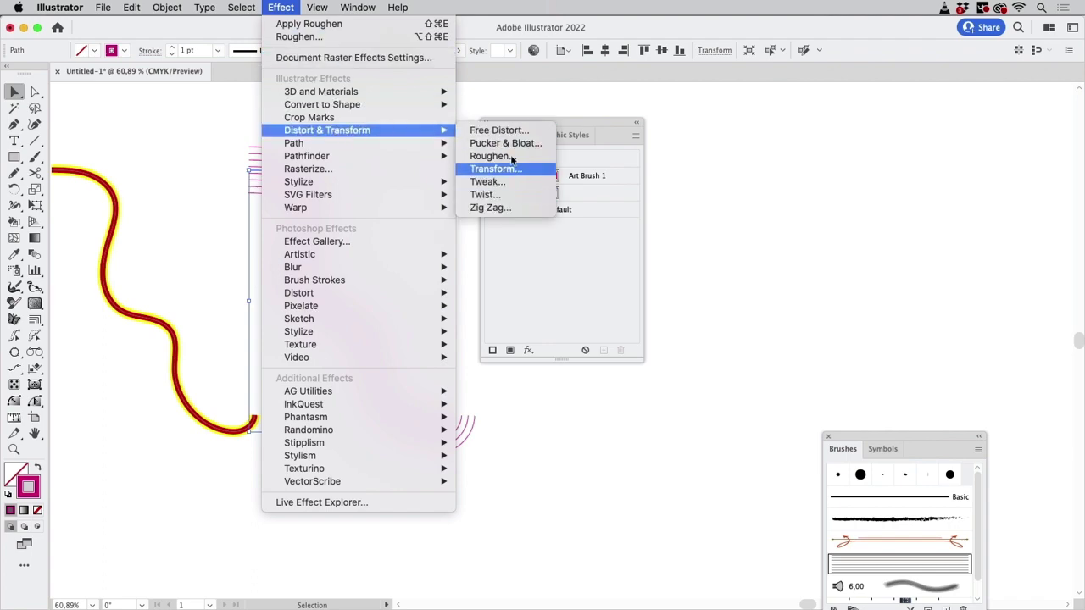
pyautogui.press('Return')
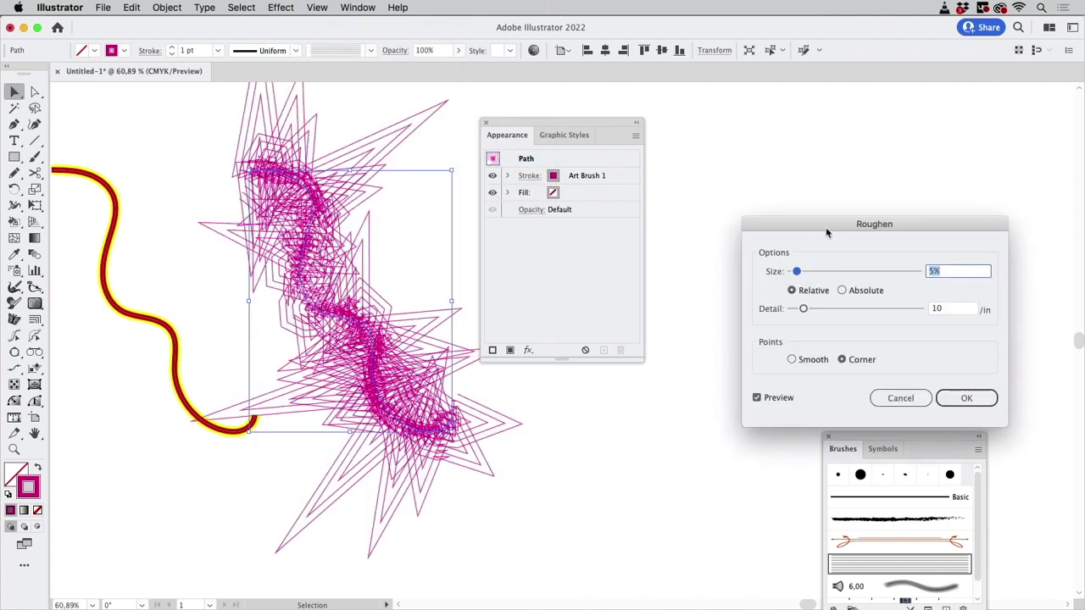
pyautogui.moveTo(808, 236); pyautogui.dragTo(512, 310)
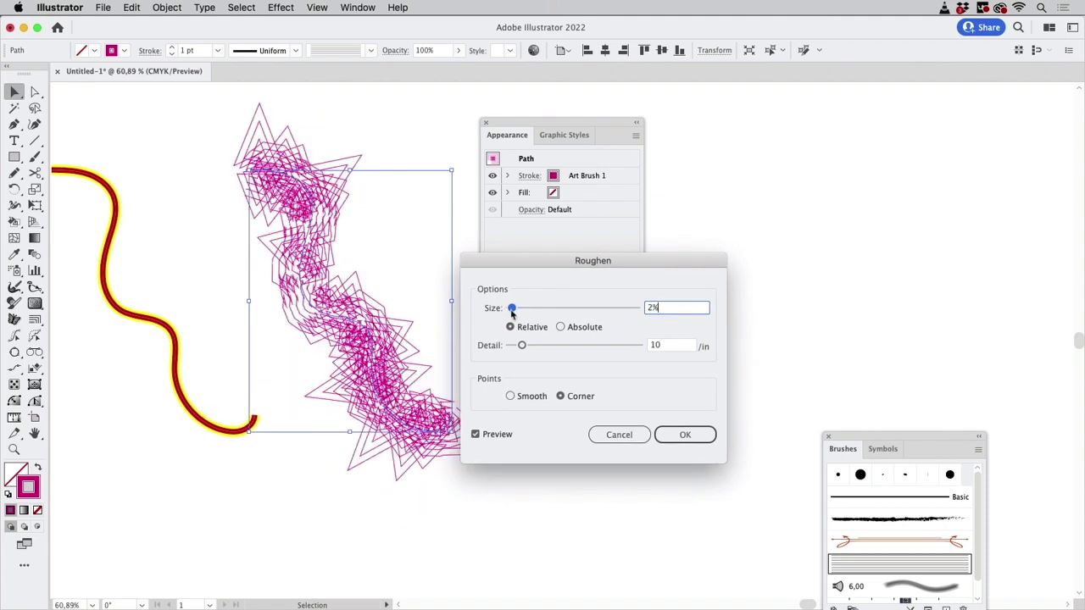
pyautogui.click(685, 434)
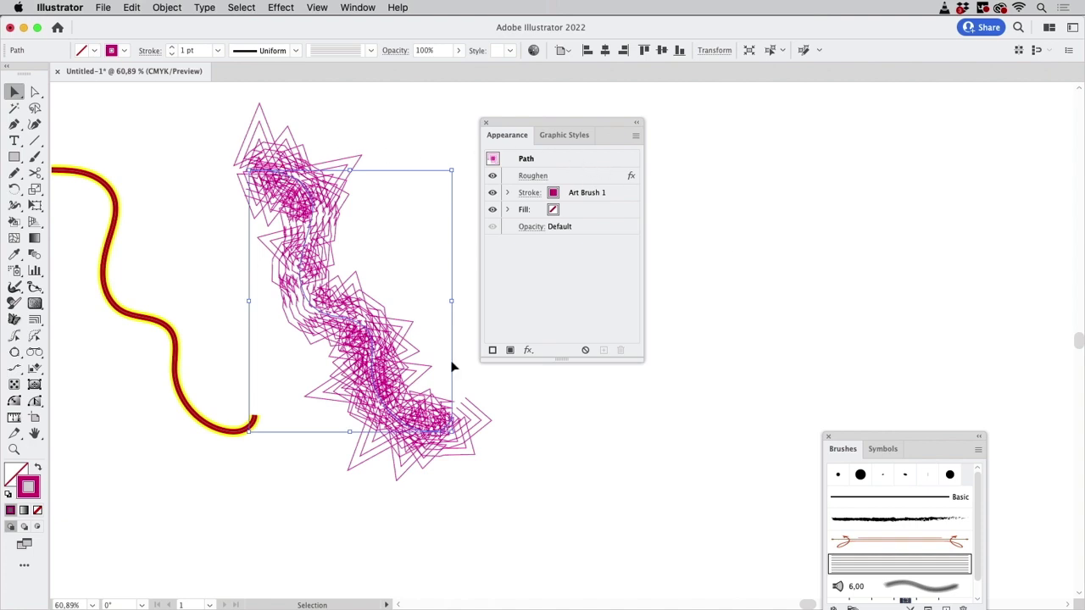
# Move Roughen below the Fill in the Appearance panel so every line roughens.
pyautogui.click(577, 176)
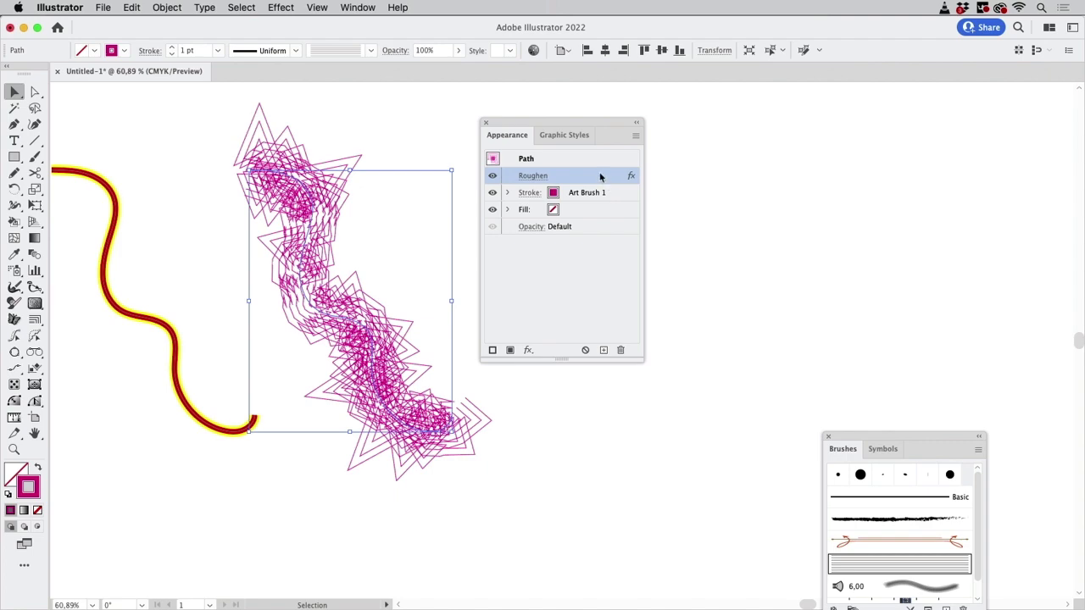
pyautogui.moveTo(602, 179); pyautogui.dragTo(596, 222)
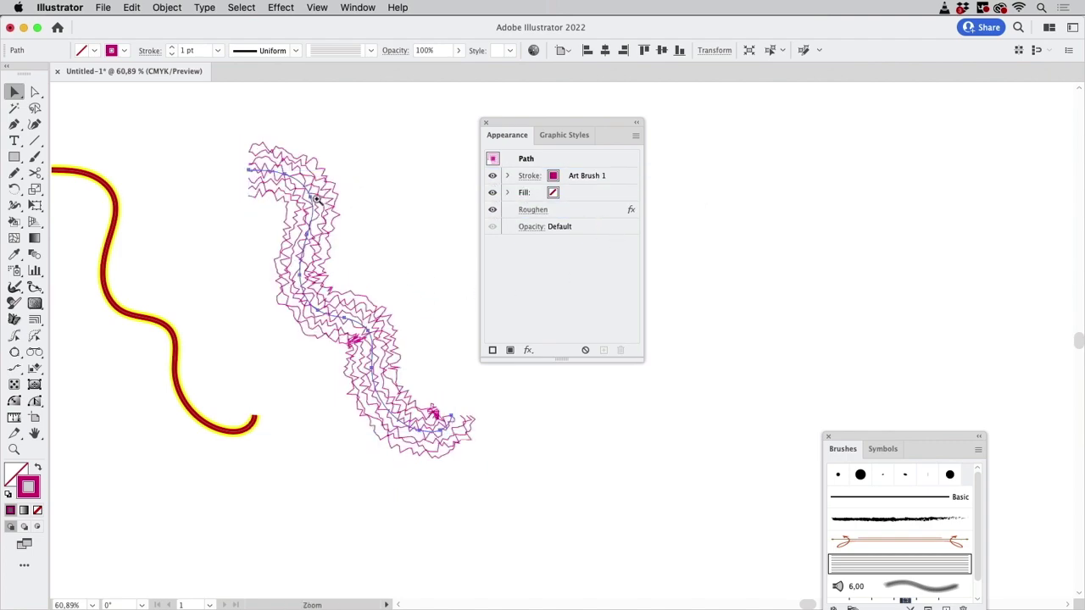
pyautogui.moveTo(322, 212); pyautogui.dragTo(439, 346)
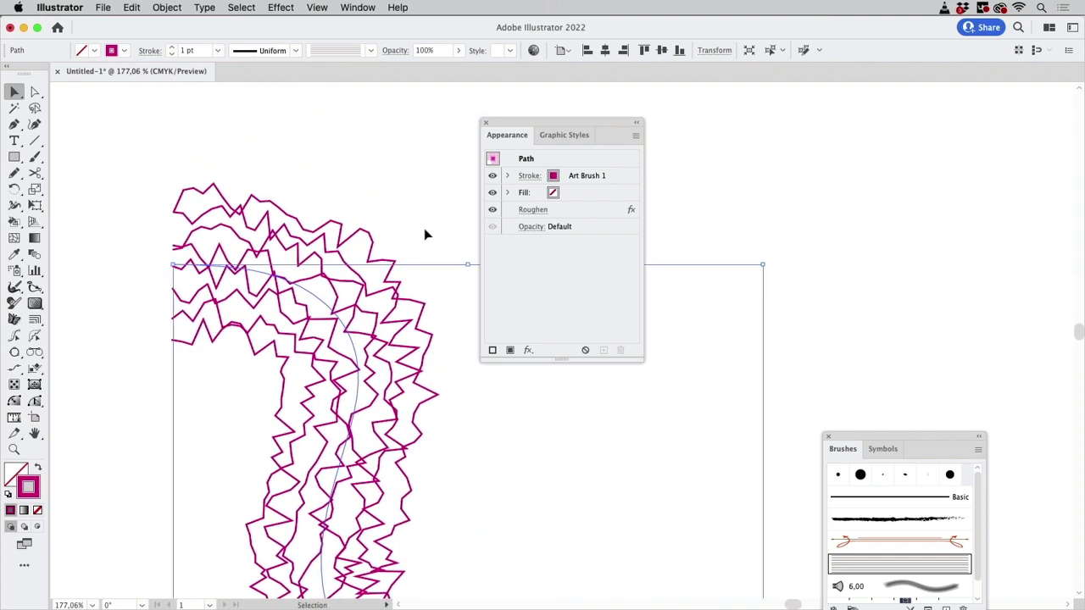
# Edit the Roughen to 1% size, detail 5 and Smooth points, then zoom out.
pyautogui.click(534, 210)
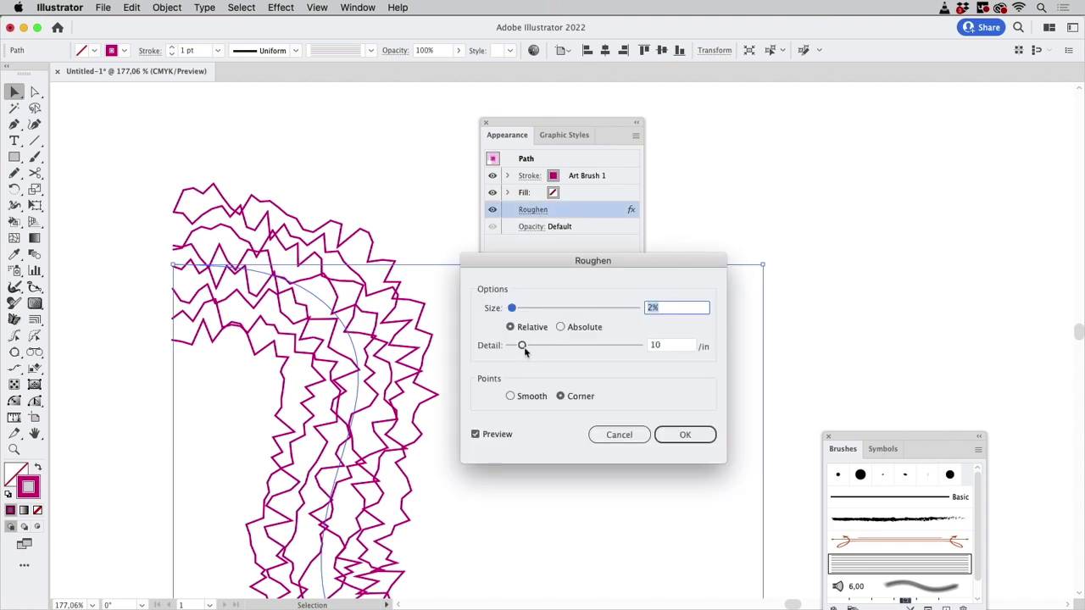
pyautogui.moveTo(523, 346); pyautogui.dragTo(513, 349)
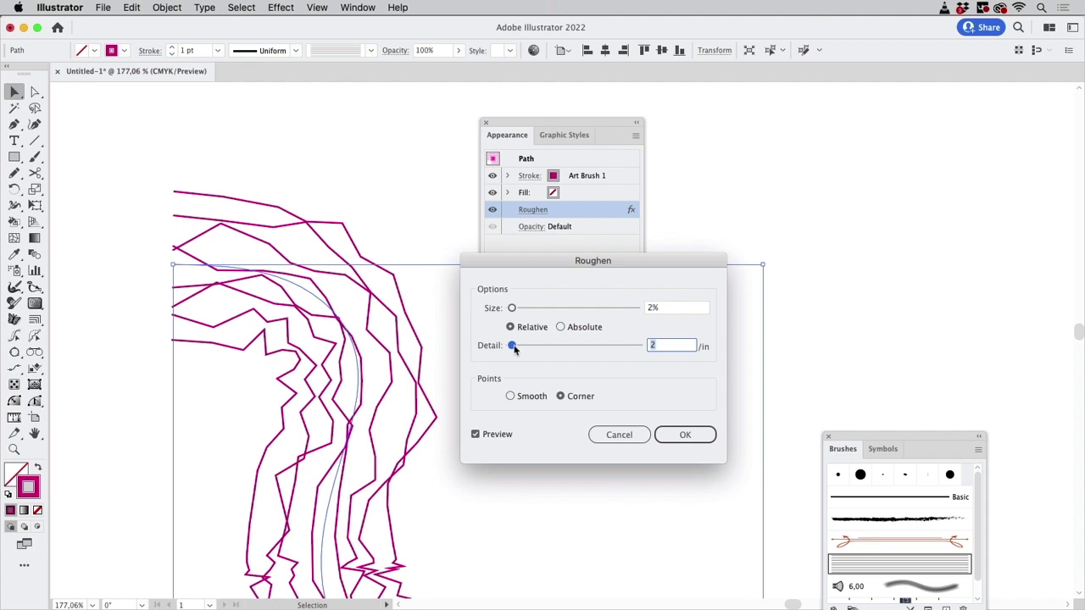
pyautogui.click(512, 396)
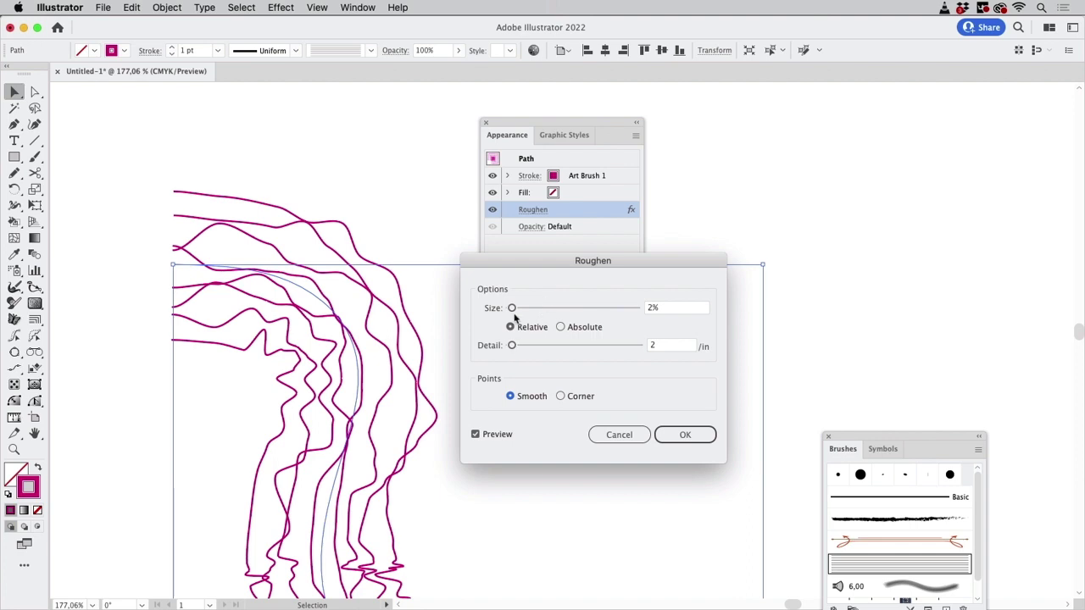
pyautogui.moveTo(512, 309); pyautogui.dragTo(511, 309)
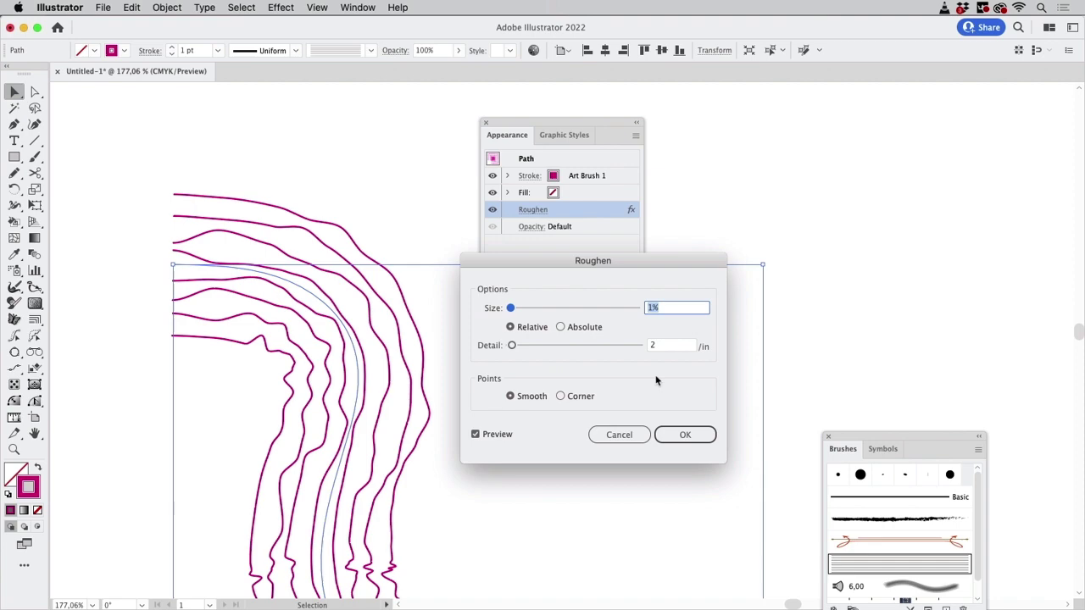
pyautogui.moveTo(514, 347); pyautogui.dragTo(519, 347)
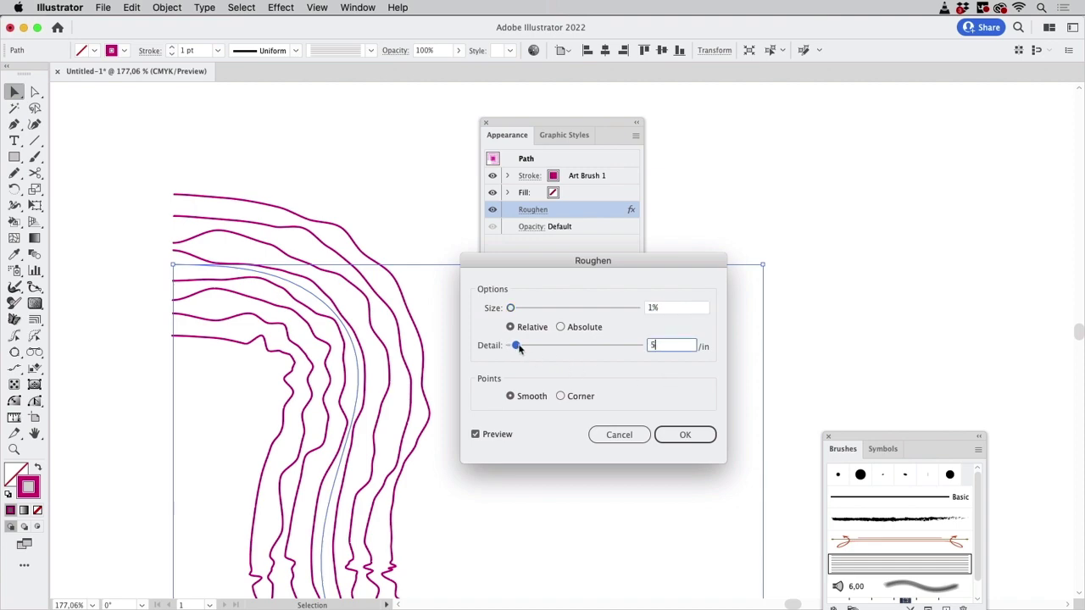
pyautogui.click(685, 432)
pyautogui.moveTo(418, 444); pyautogui.dragTo(398, 371)
pyautogui.scroll(-5, 393, 371)
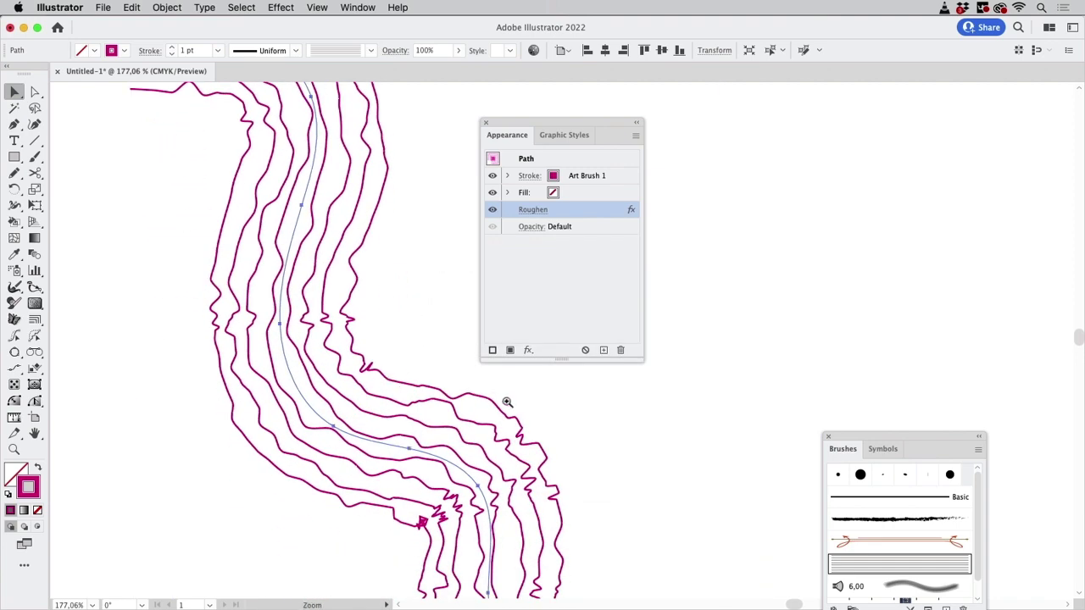
pyautogui.hscroll(-5, 506, 399)
pyautogui.hscroll(-3, 502, 398)
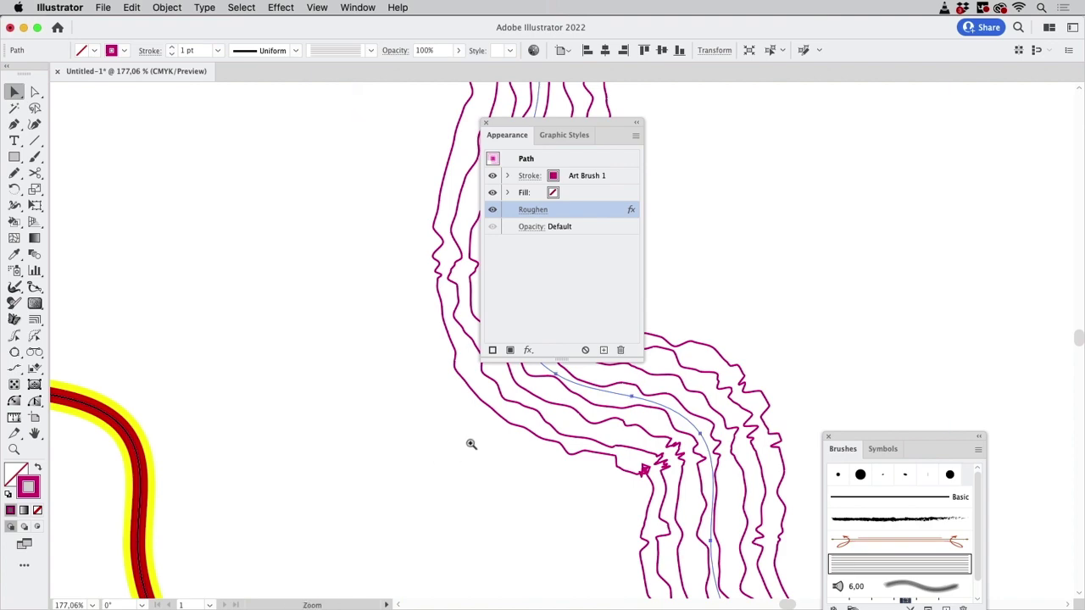
pyautogui.moveTo(473, 444); pyautogui.dragTo(179, 464)
pyautogui.hscroll(-10, 310, 438)
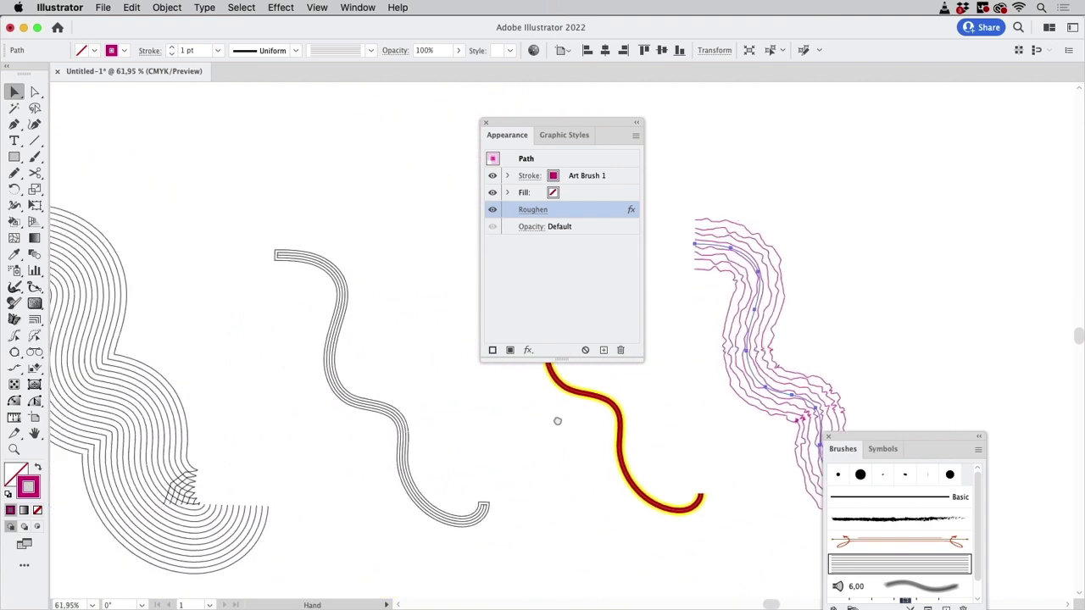
# Apply a default Roughen effect to the black concentric offset-line artwork.
pyautogui.click(248, 436)
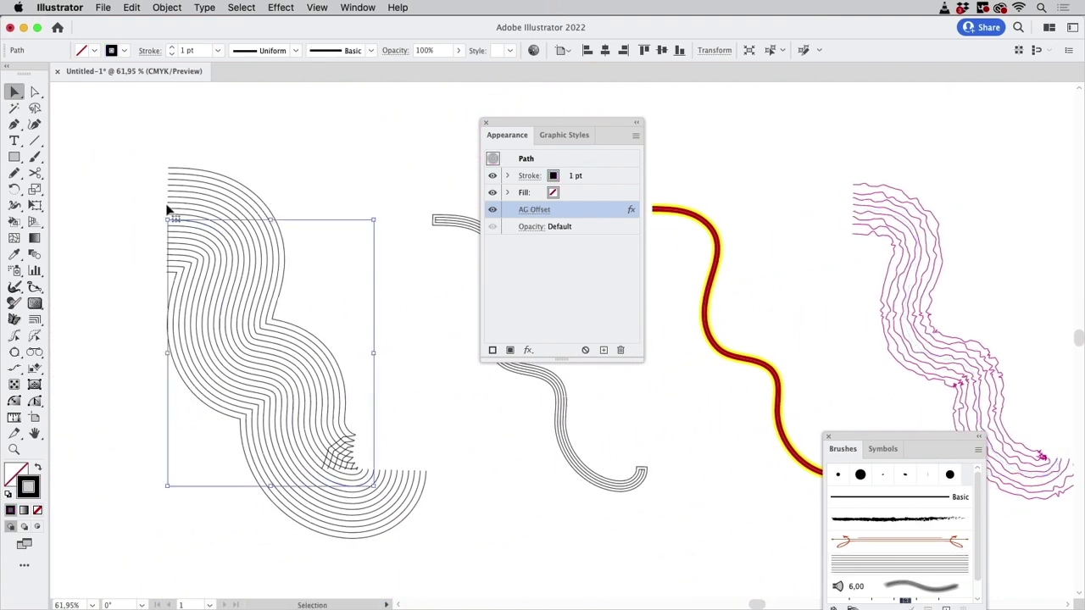
pyautogui.moveTo(568, 135); pyautogui.dragTo(480, 144)
pyautogui.click(281, 8)
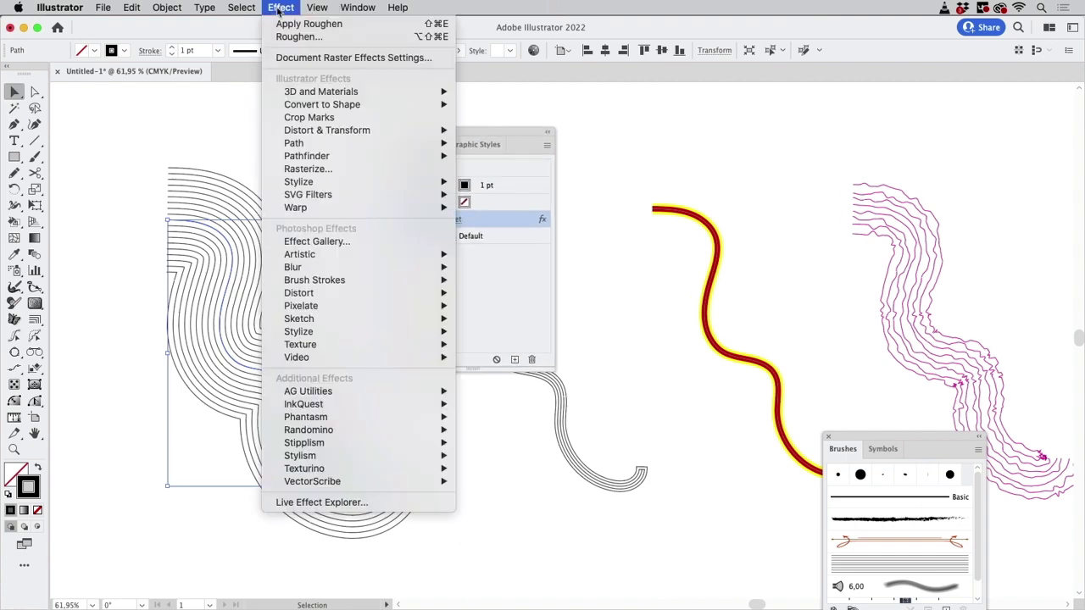
pyautogui.click(292, 37)
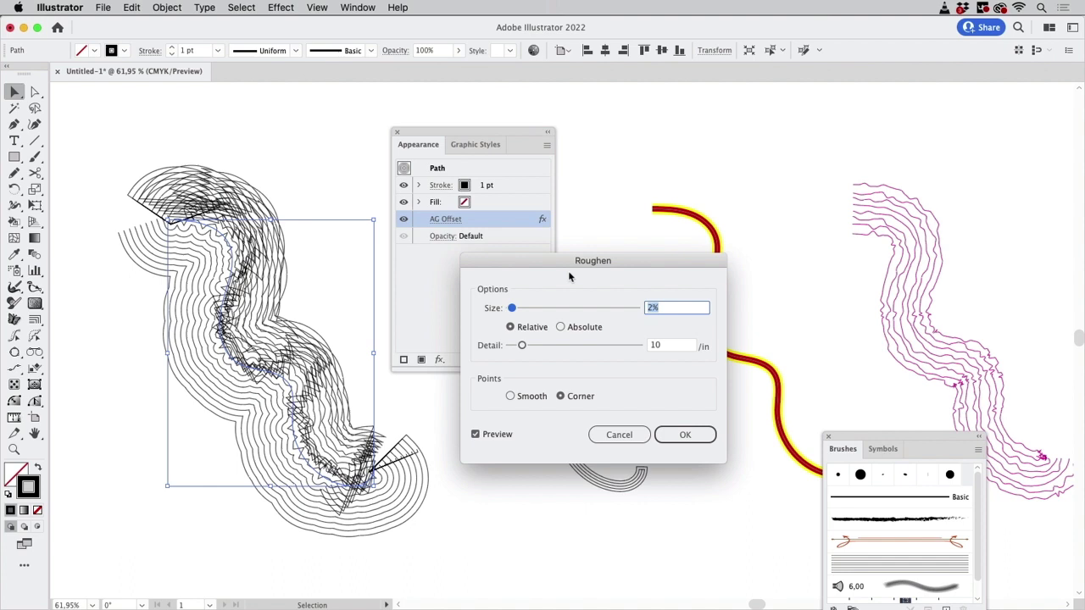
pyautogui.click(685, 434)
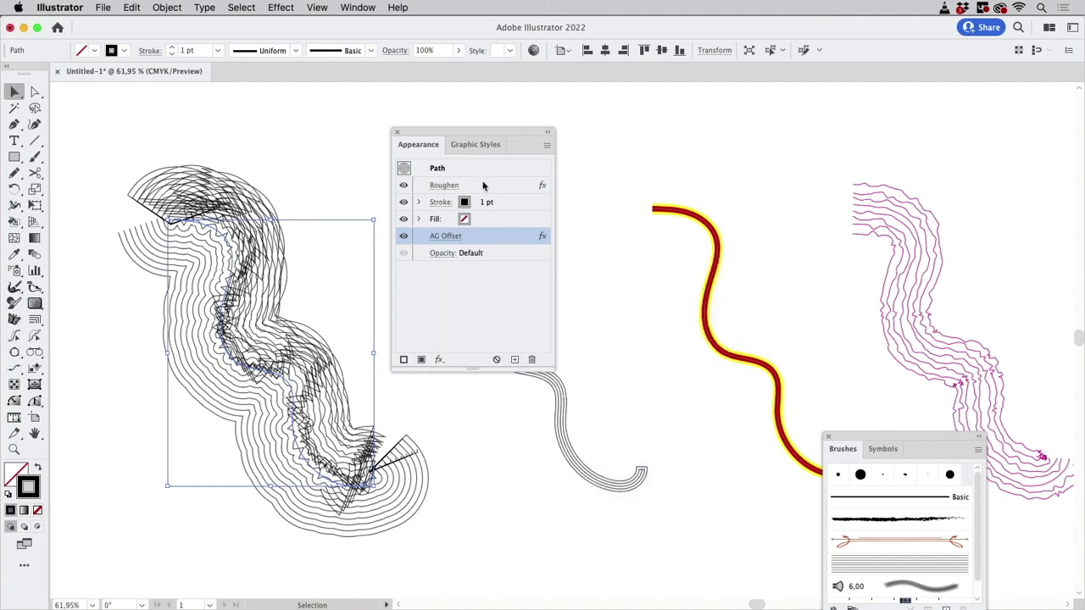
# Change the offset artwork's Roughen to 4% size and 7 detail with corner points.
pyautogui.click(483, 185)
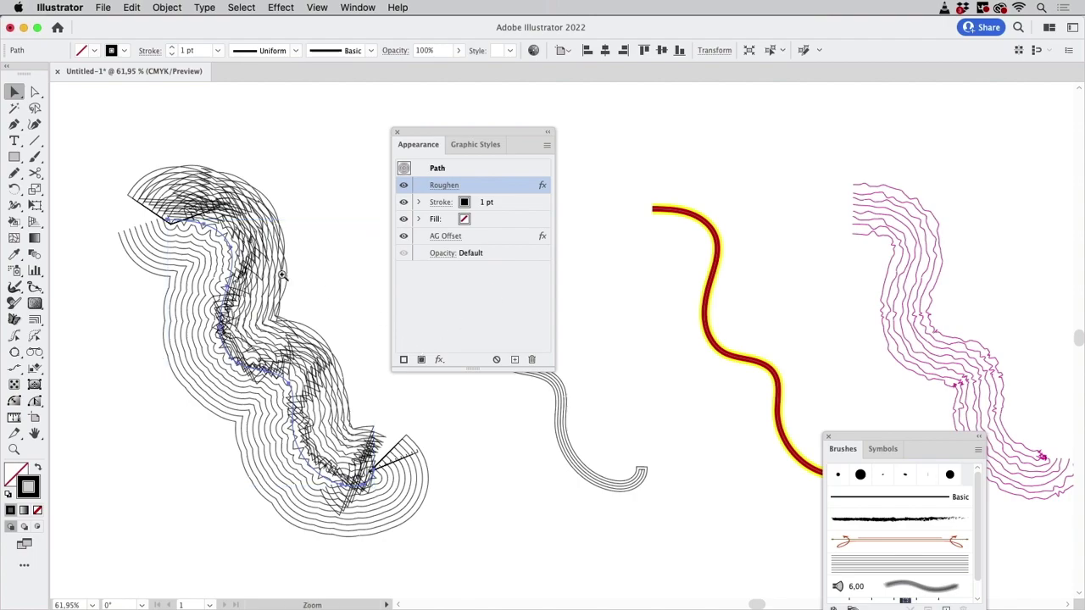
pyautogui.press('super+space')
pyautogui.moveTo(267, 336); pyautogui.dragTo(350, 411)
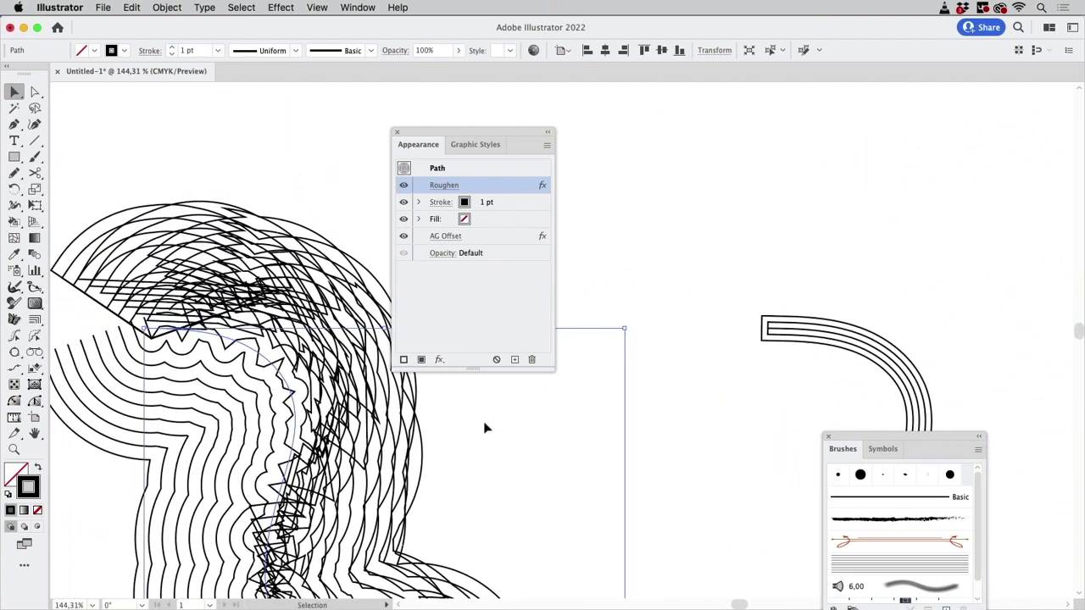
pyautogui.click(443, 186)
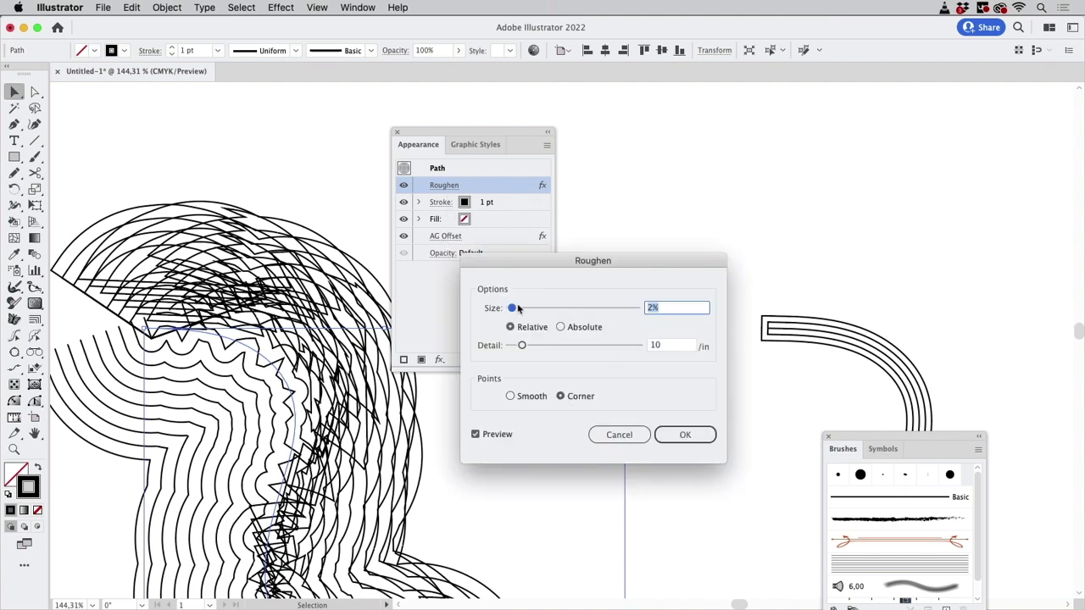
pyautogui.moveTo(520, 310); pyautogui.dragTo(515, 312)
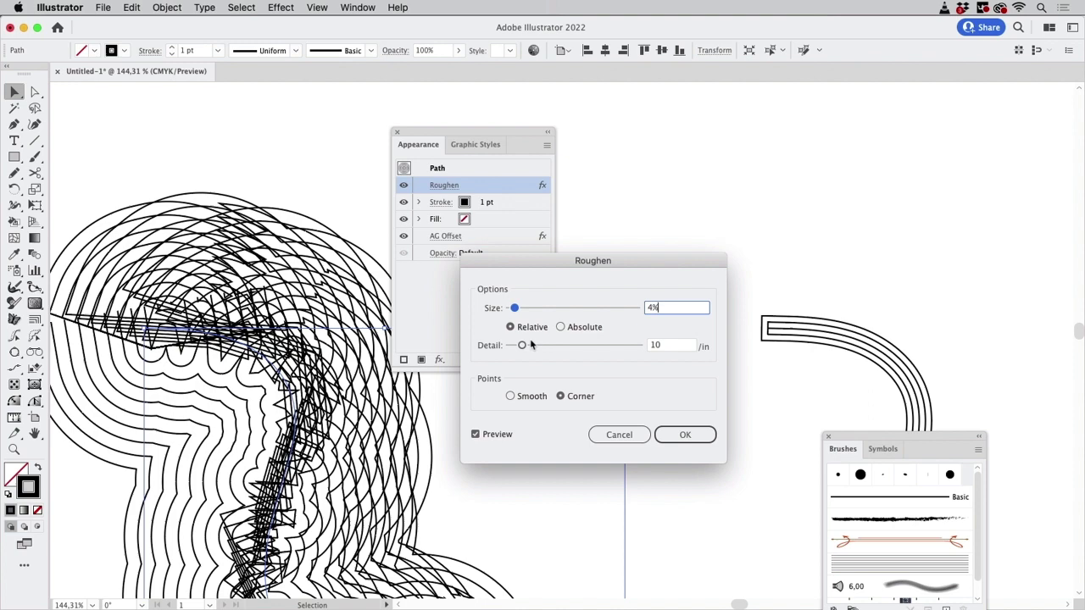
pyautogui.moveTo(522, 345); pyautogui.dragTo(518, 348)
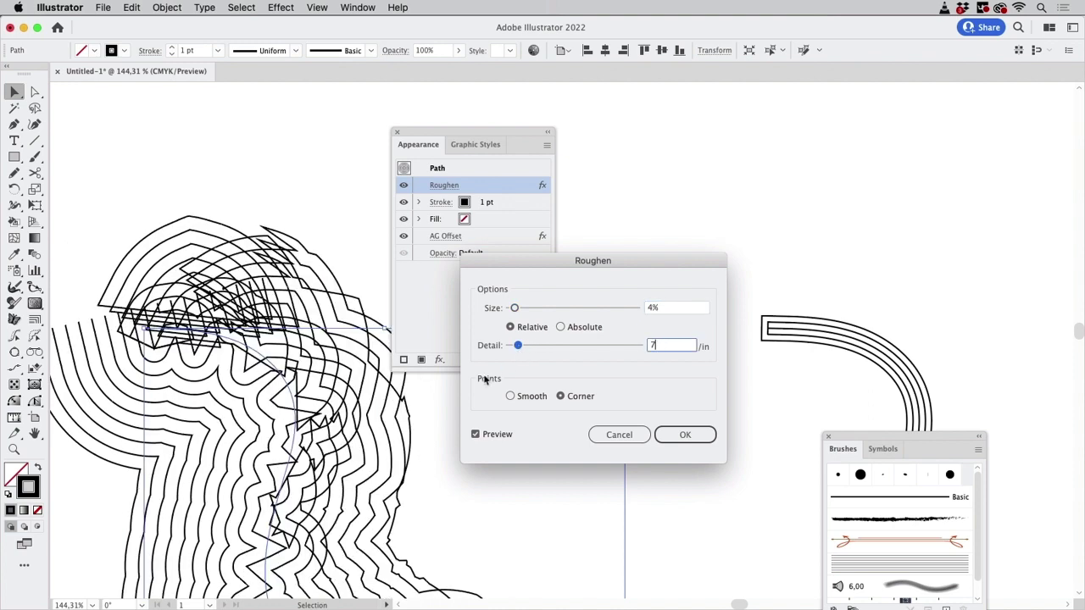
pyautogui.click(685, 434)
pyautogui.scroll(-10, 381, 398)
pyautogui.hscroll(4, 382, 398)
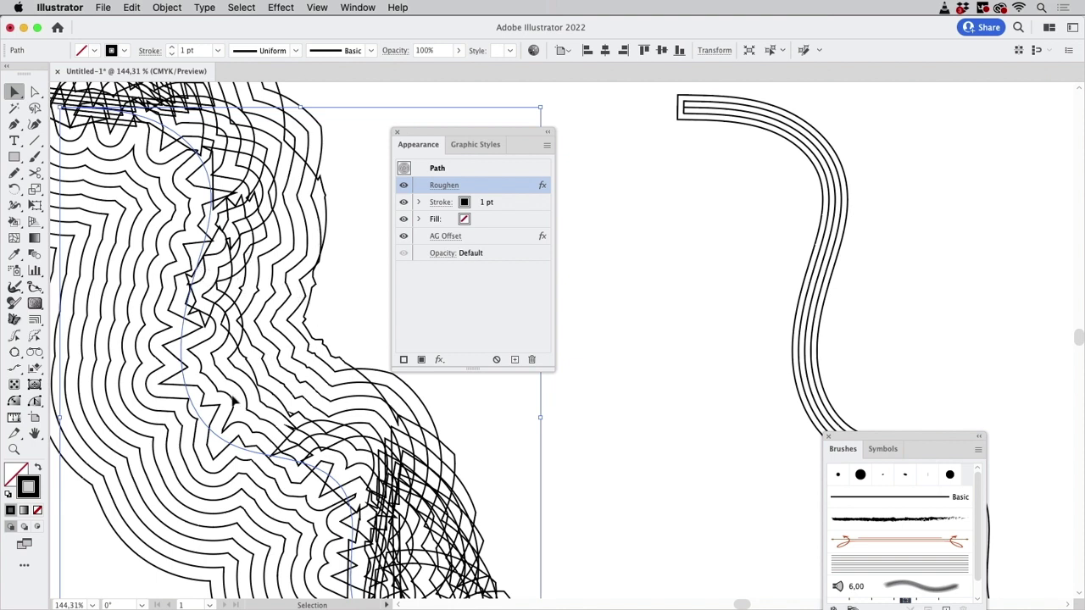
pyautogui.press('super+space')
pyautogui.moveTo(360, 288); pyautogui.dragTo(314, 346)
pyautogui.hscroll(2, 381, 339)
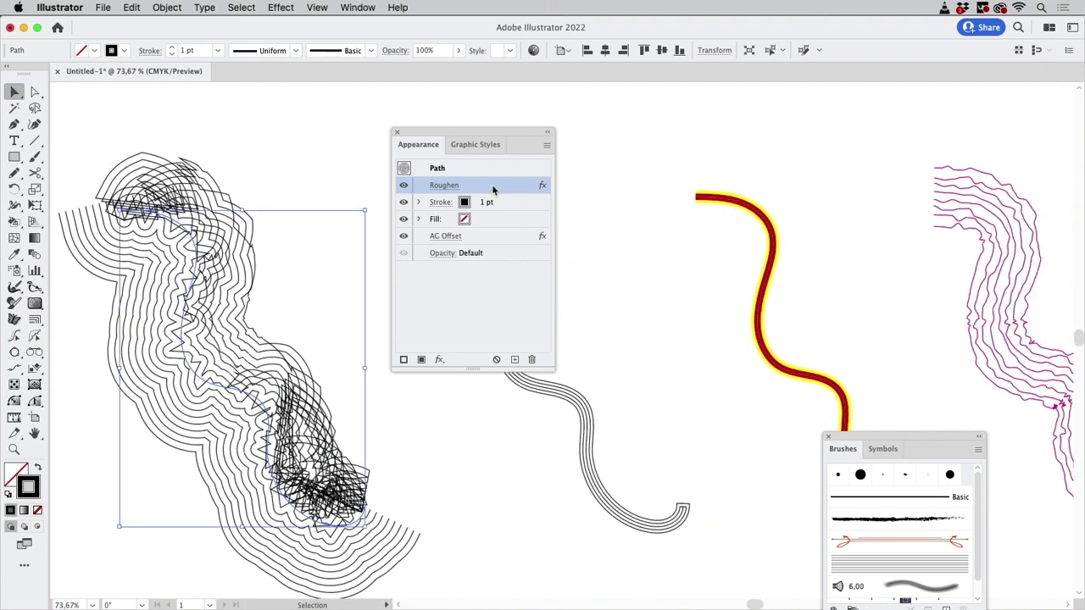
# Move Roughen below AG Offset and reduce its size to 1%.
pyautogui.moveTo(498, 189); pyautogui.dragTo(501, 251)
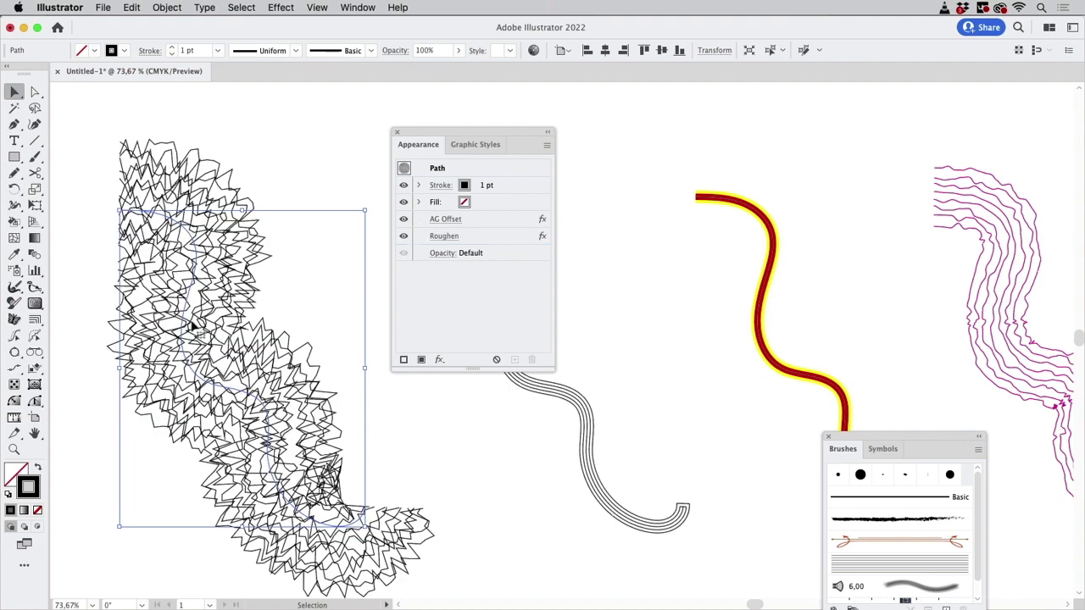
pyautogui.click(453, 238)
pyautogui.moveTo(517, 311); pyautogui.dragTo(511, 310)
pyautogui.click(691, 436)
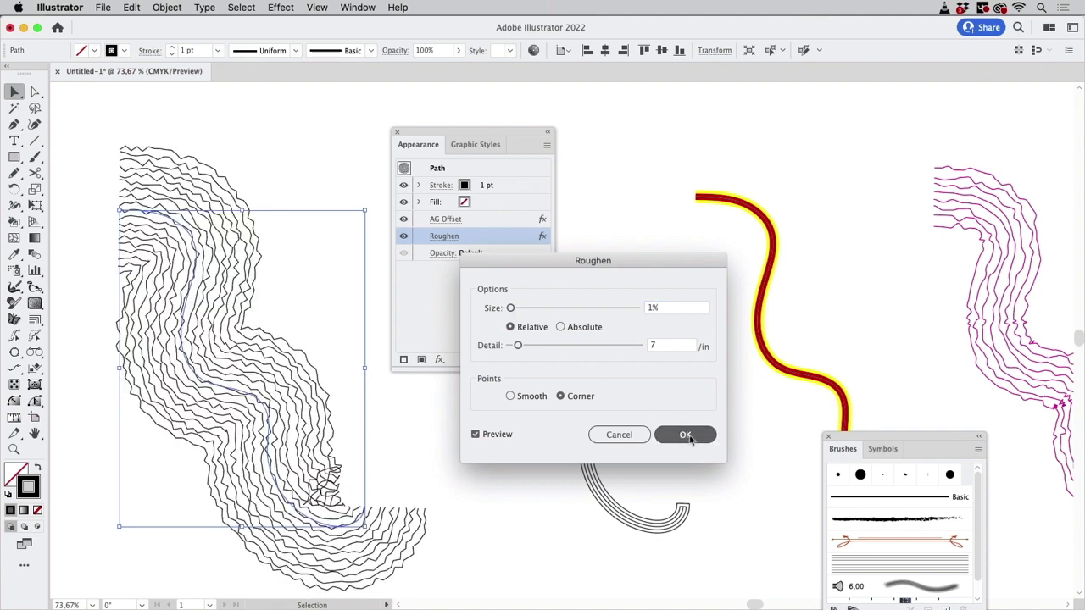
pyautogui.click(477, 445)
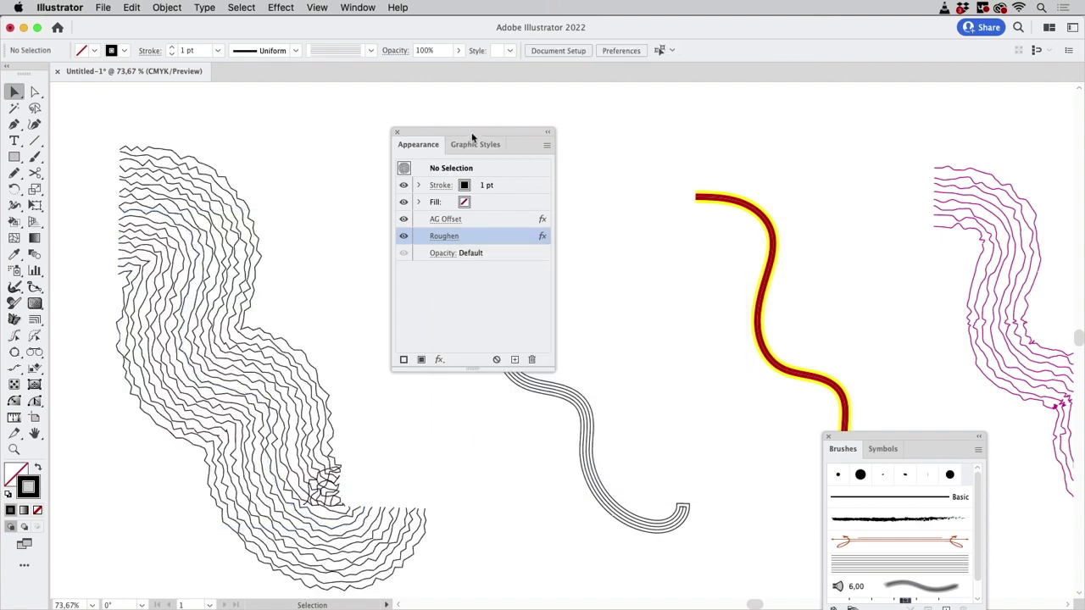
# Select the plain middle wavy multi-line path.
pyautogui.moveTo(472, 138); pyautogui.dragTo(697, 110)
pyautogui.moveTo(550, 349); pyautogui.dragTo(428, 328)
pyautogui.click(448, 320)
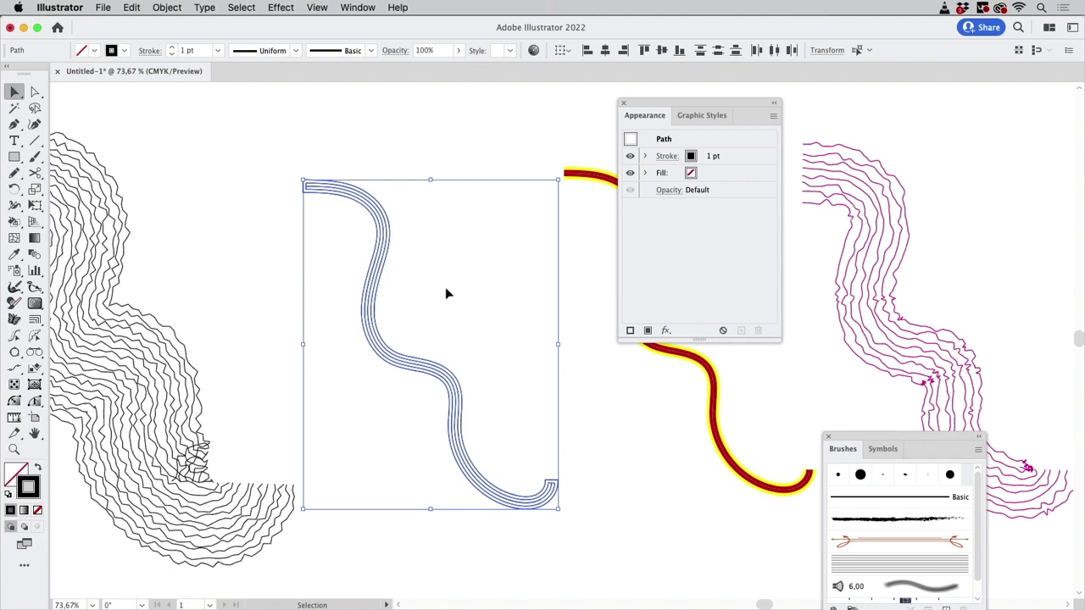
pyautogui.click(232, 247)
pyautogui.hscroll(-5, 327, 170)
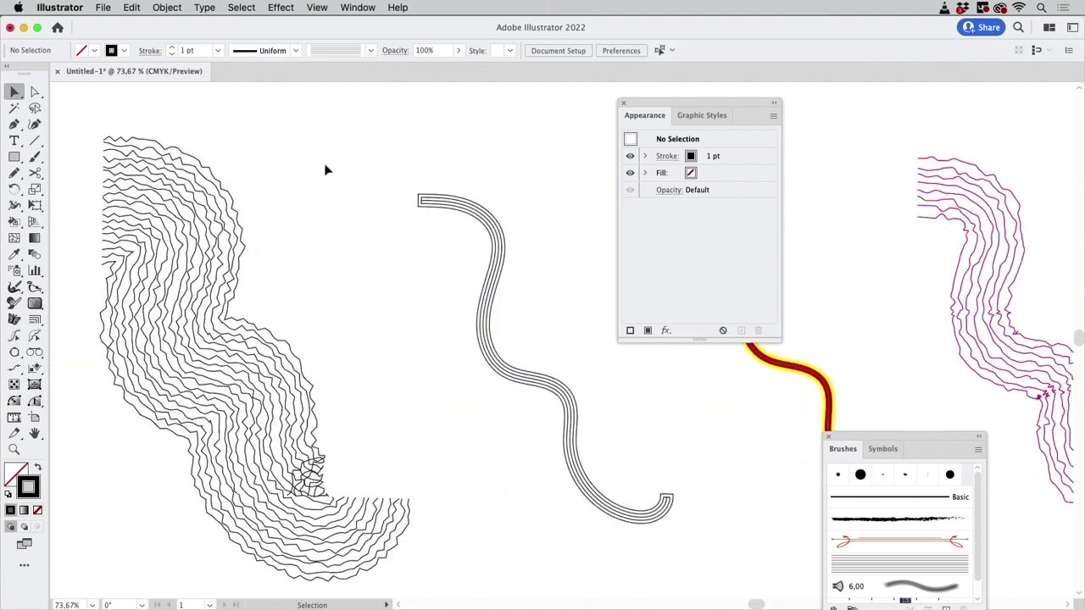